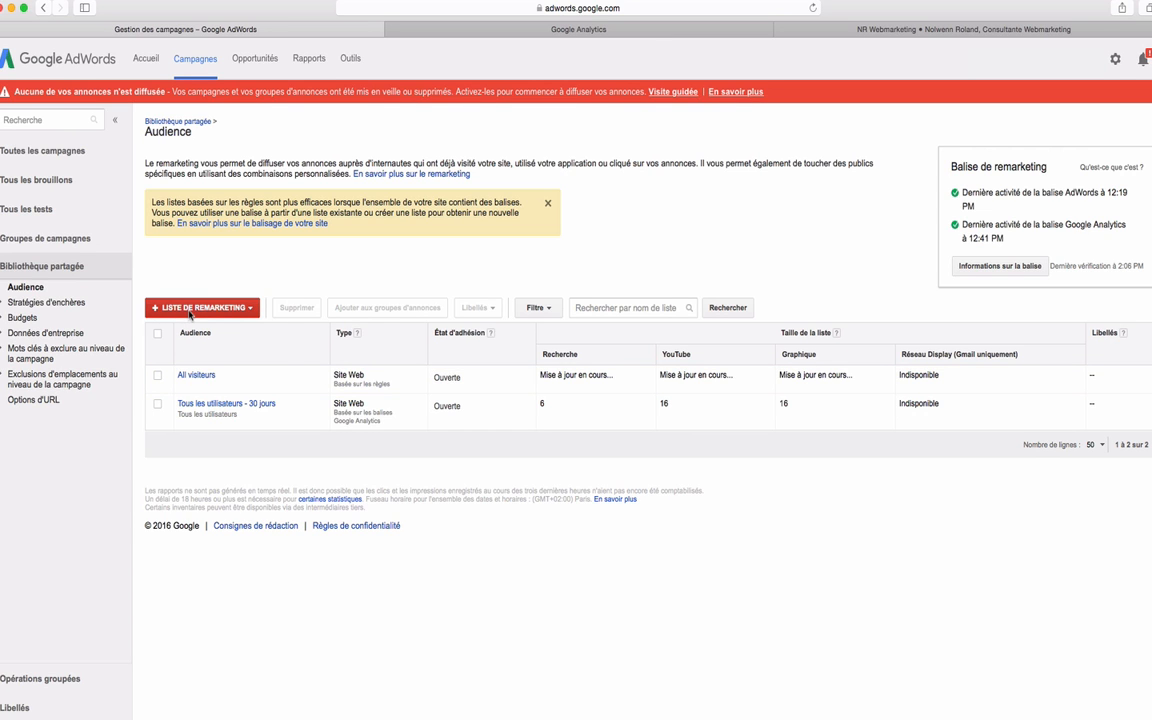
Create a new remarketing list for website visitors and name it "Tous les visiteurs".
click(190, 311)
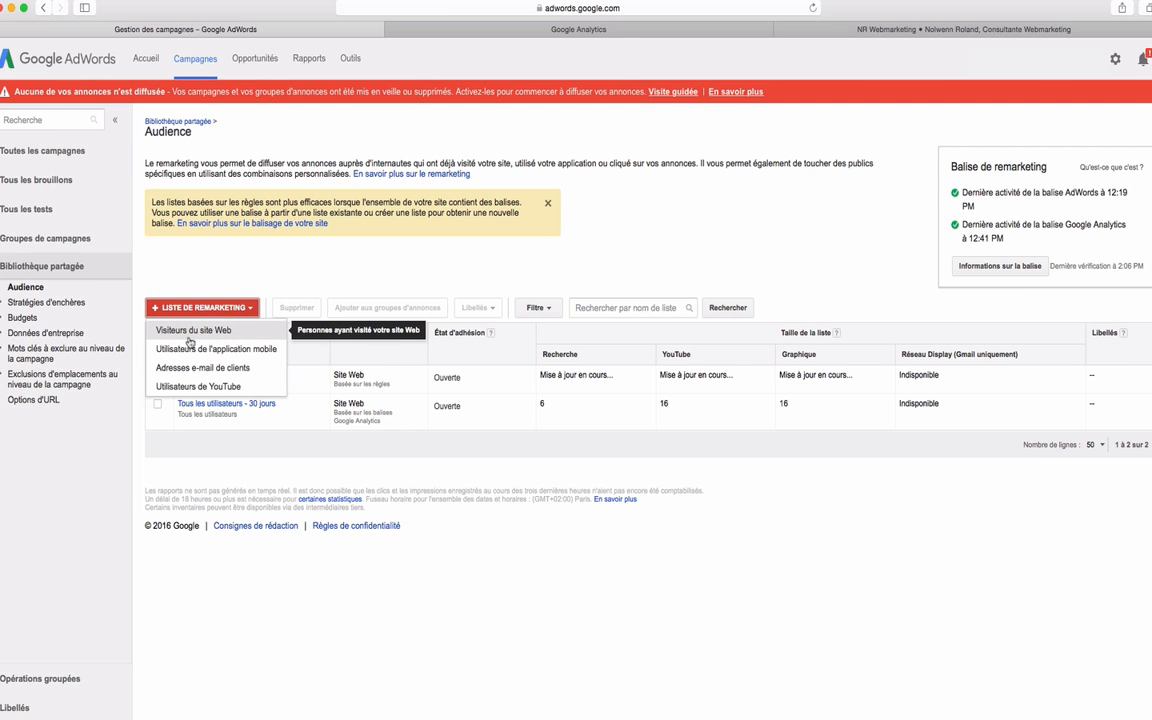
click(190, 332)
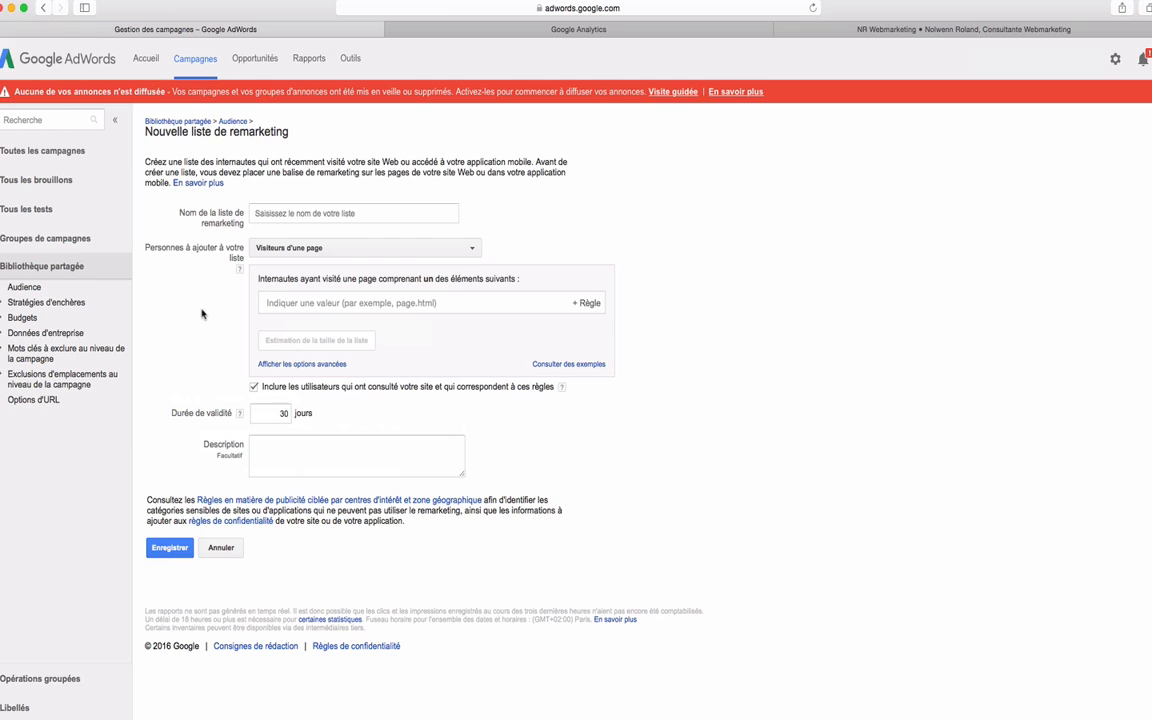
click(300, 214)
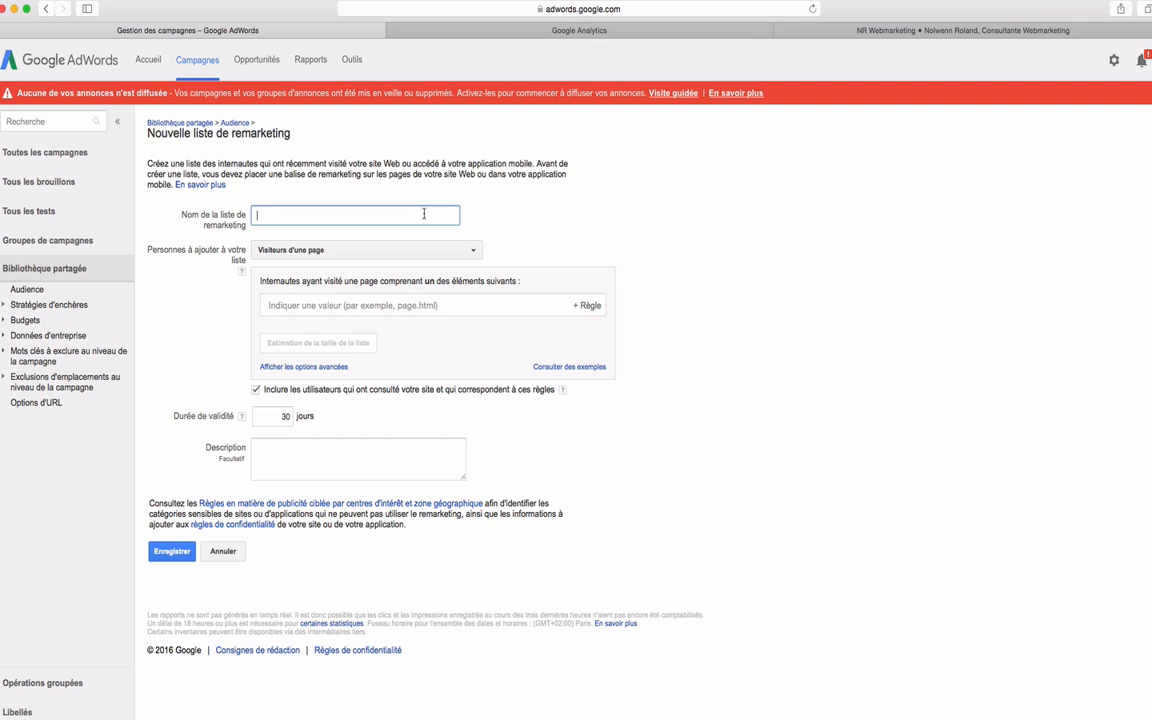
text(Tous les visiteurs)
Switch to the NR Webmarketing site and copy the "nr-webmarketing" part of its home page address.
click(938, 33)
scroll(1029, 410, down, 2)
scroll(1029, 410, up, 2)
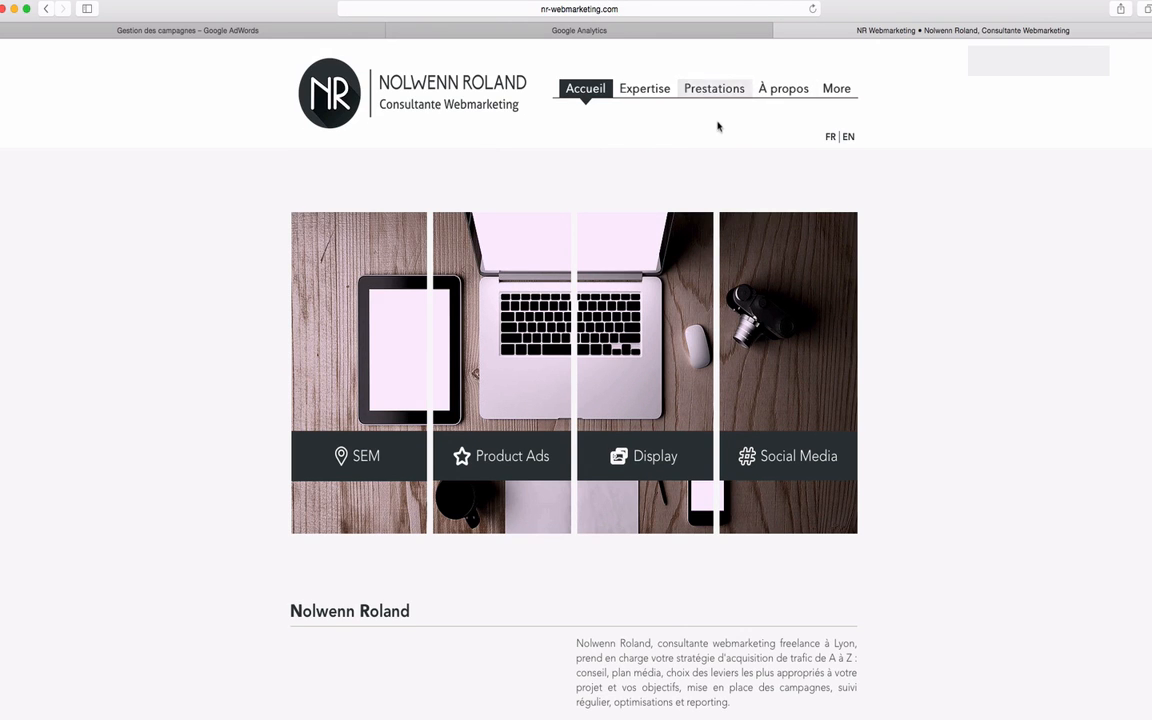
click(600, 9)
click(462, 9)
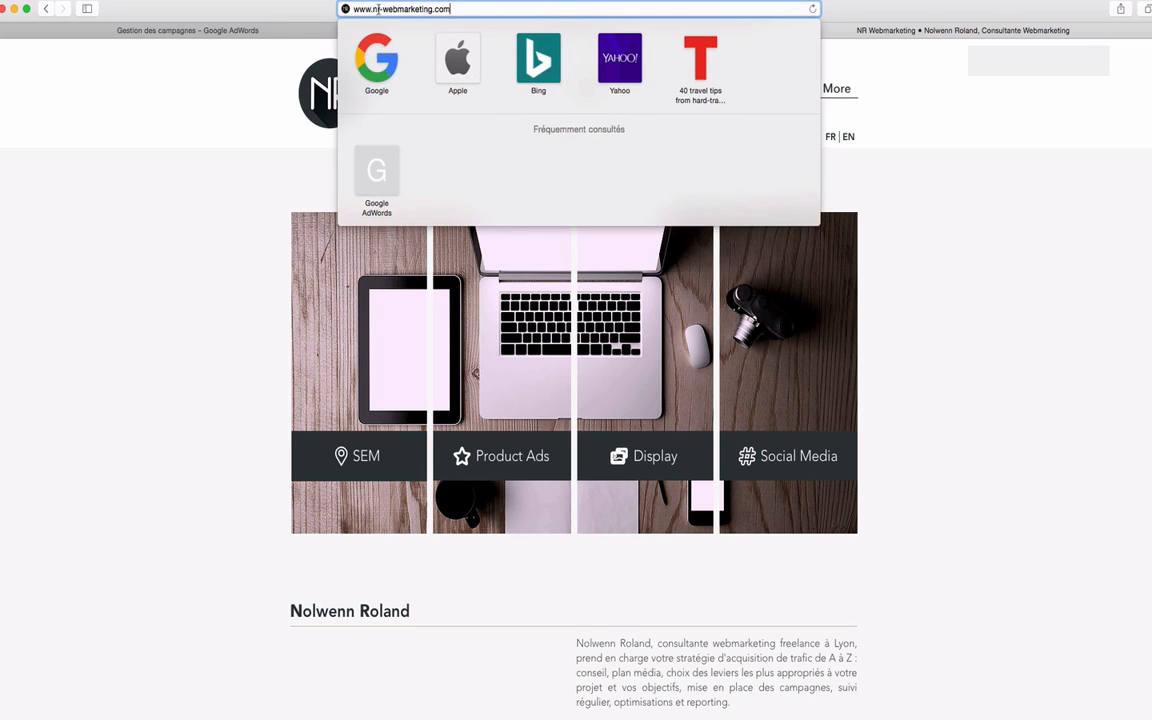
drag(377, 9, 427, 9)
right_click(427, 9)
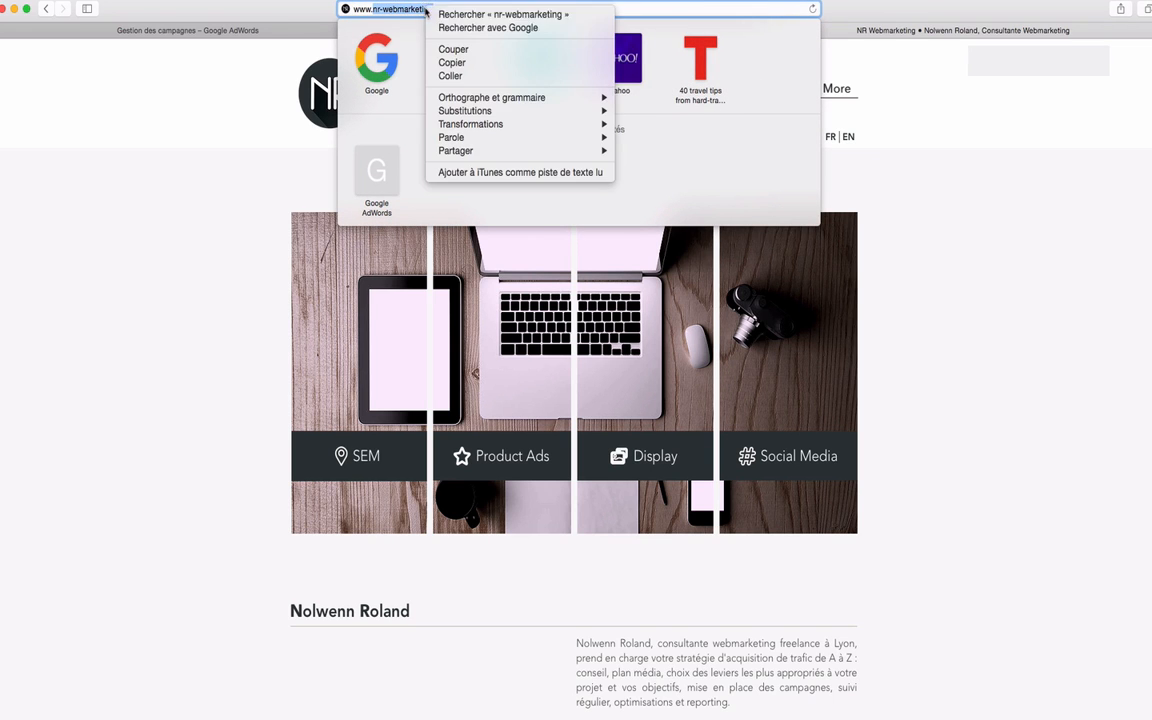
click(474, 68)
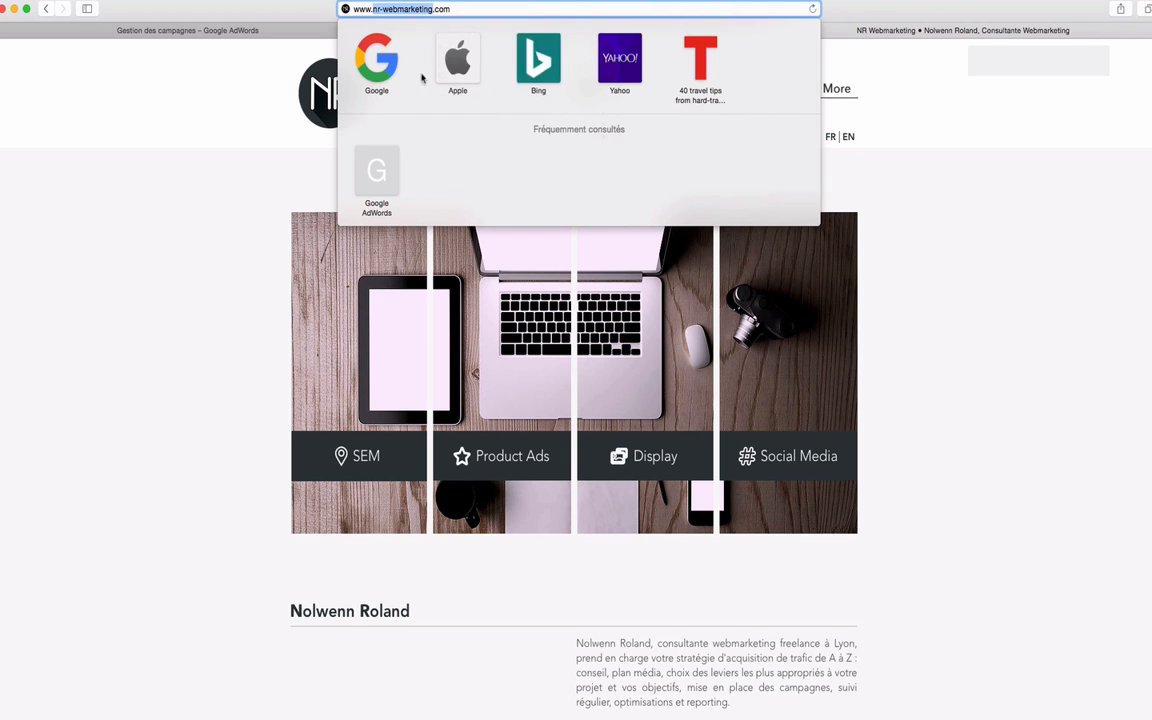
Back in Google AdWords, target "Visiteurs d'une page" with the rule URL contient nr-webmarketing.
click(216, 103)
click(217, 38)
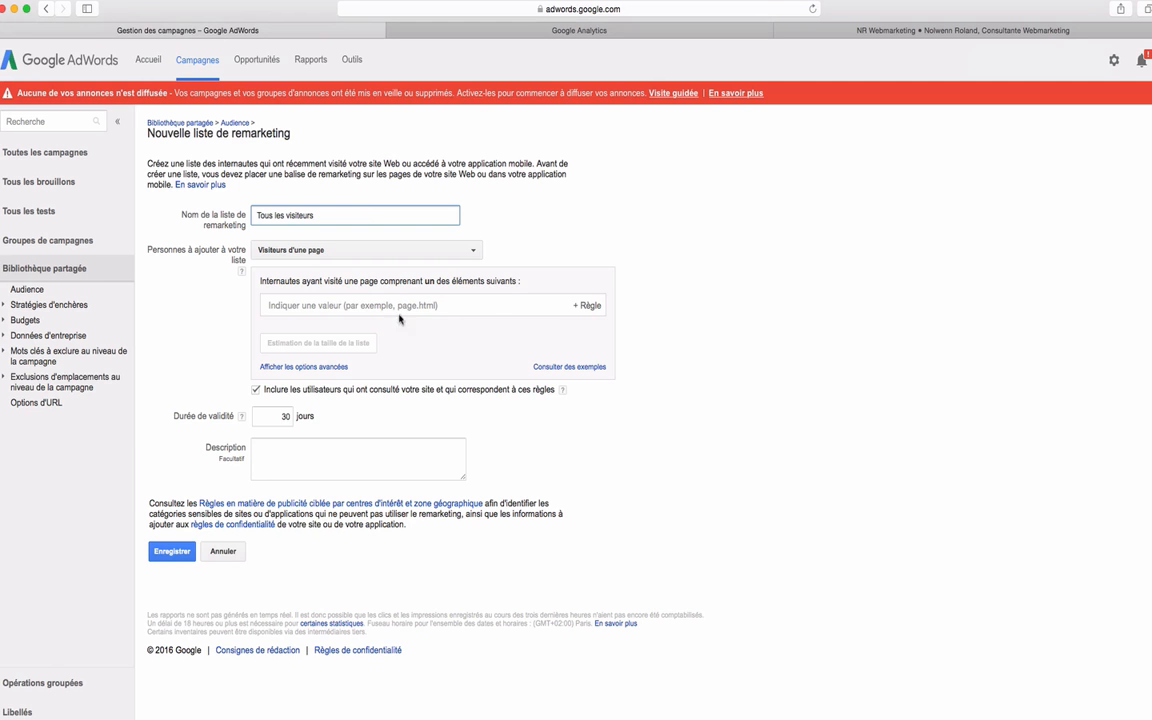
click(285, 250)
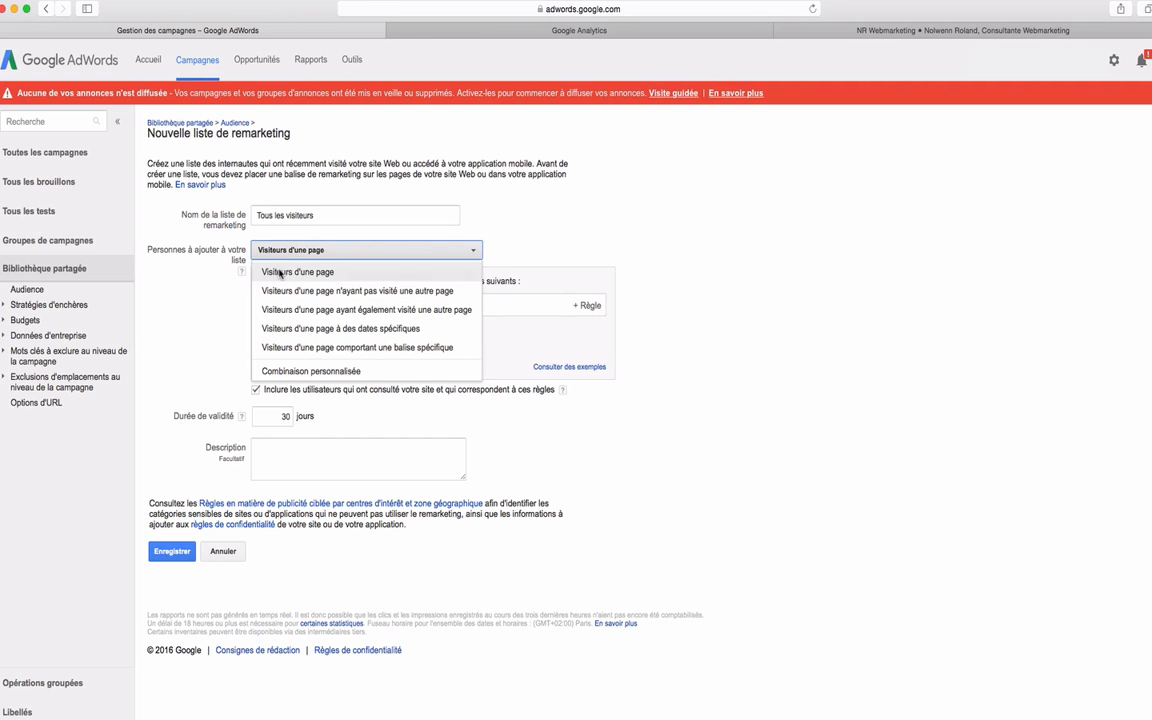
click(266, 271)
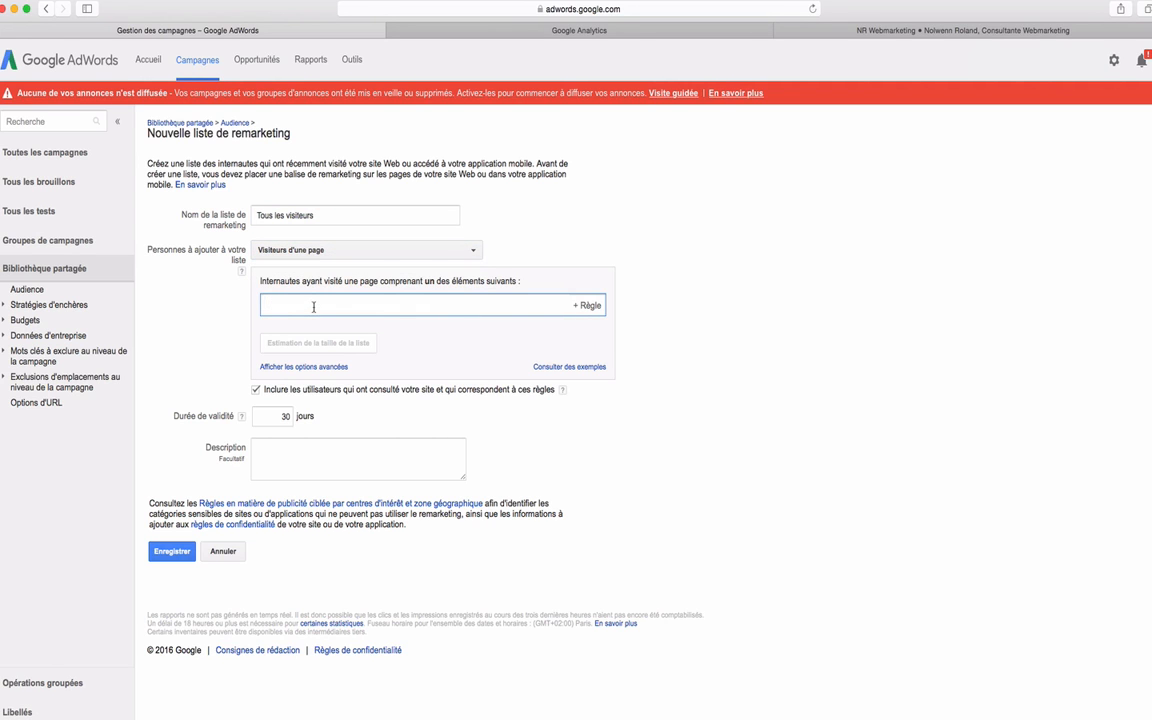
key(super+v)
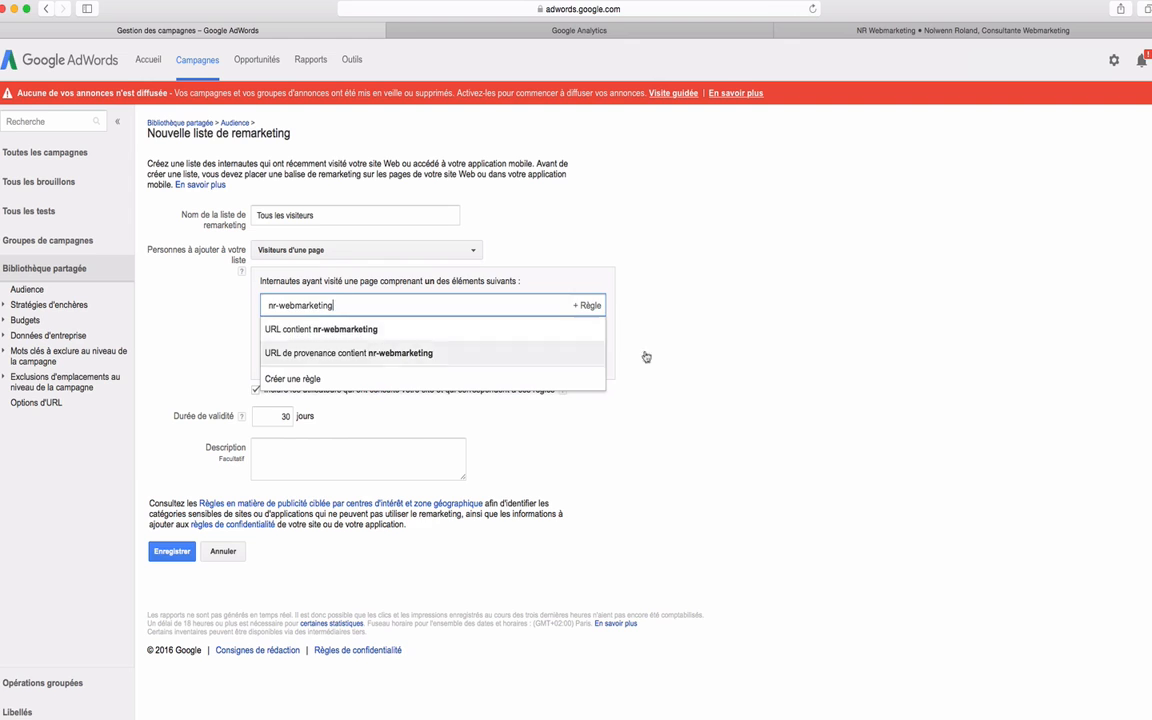
key(Return)
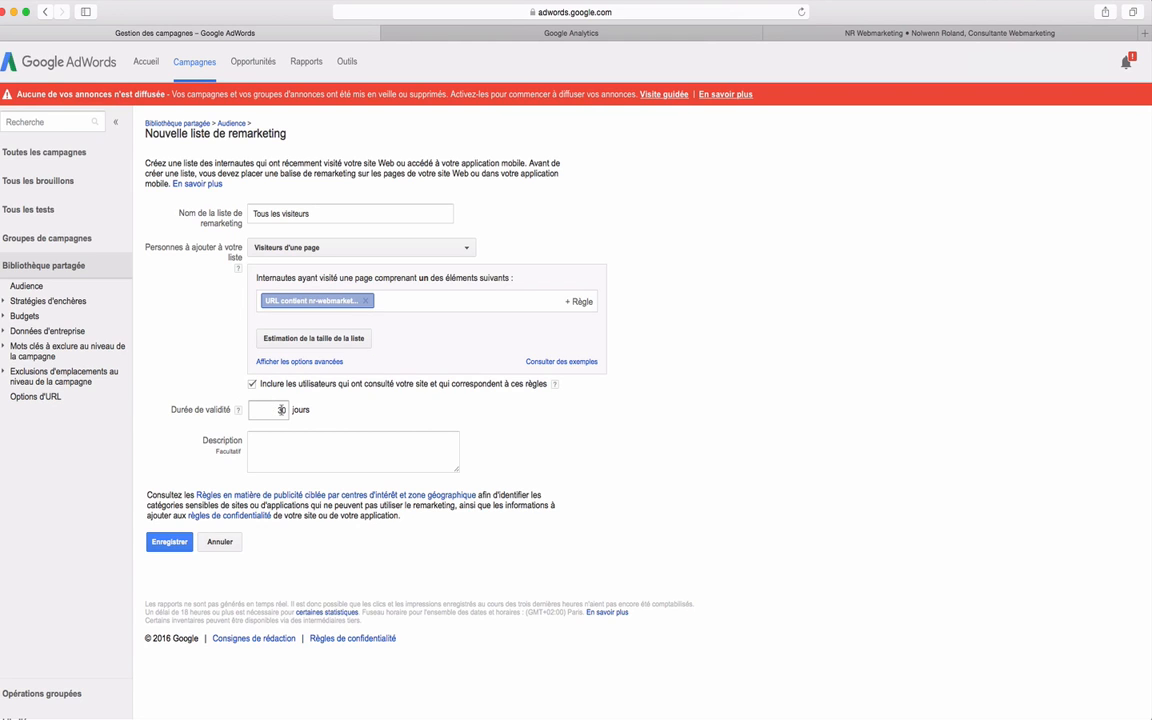
Describe the list as "Tous les visiteurs du site - 30 jours" and save it.
double_click(281, 409)
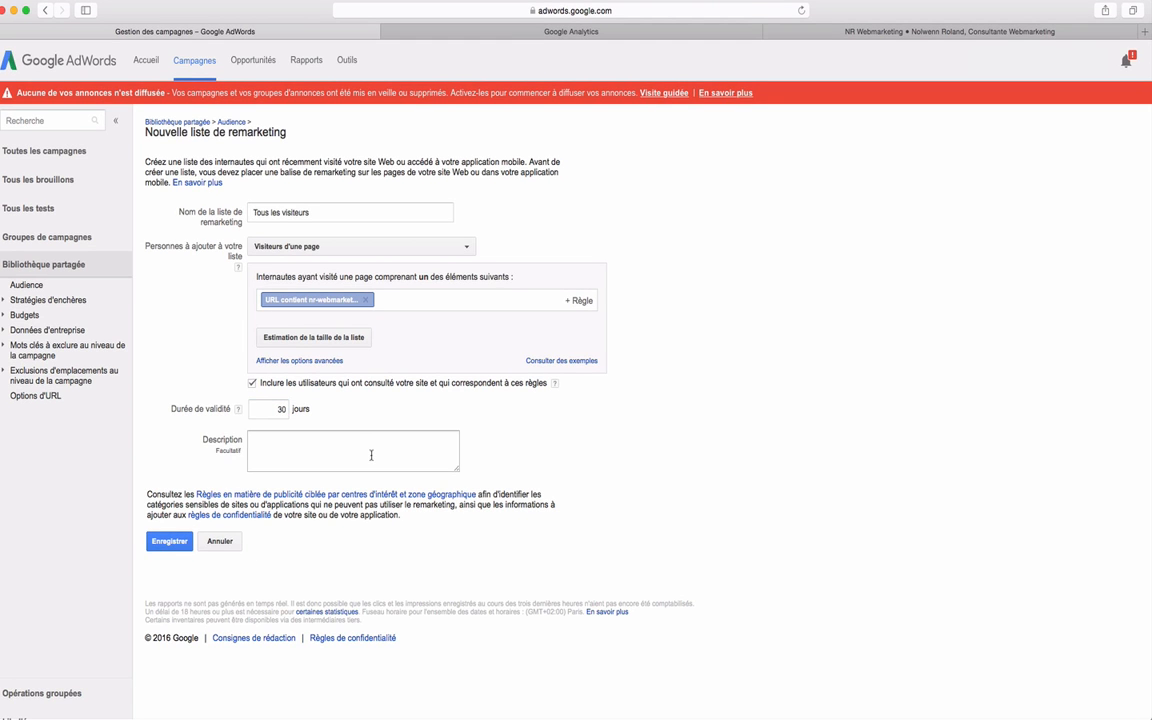
click(374, 450)
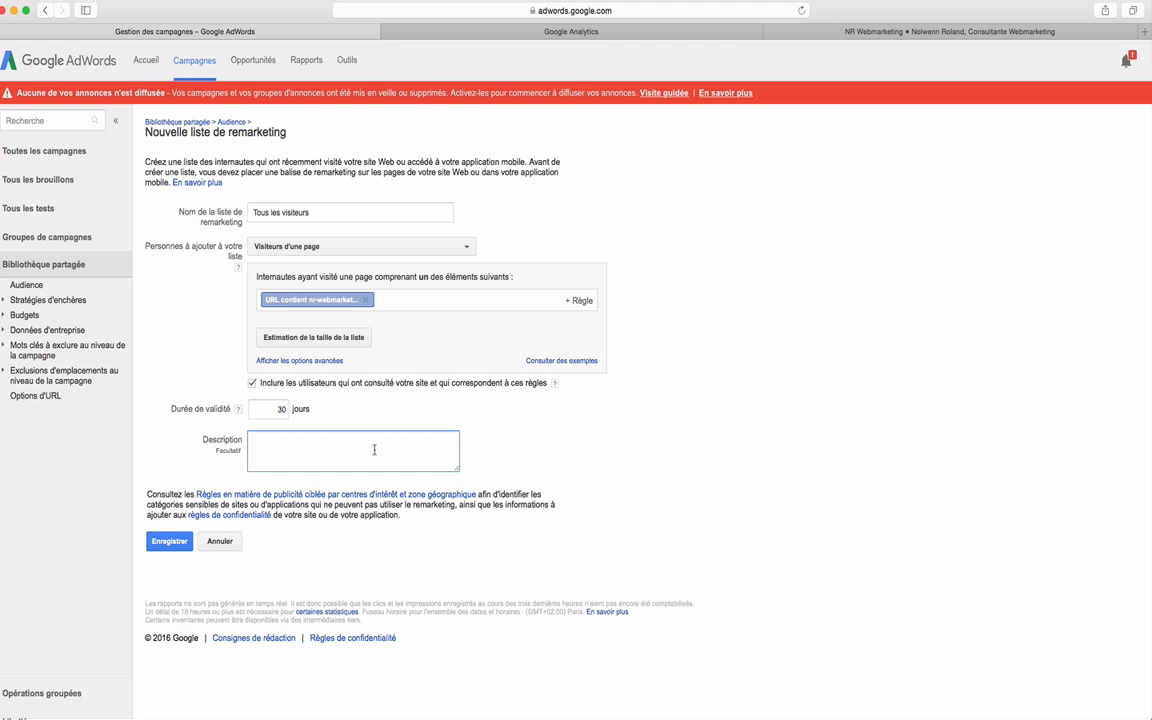
text(Tous les dvisiteurs du site - 30 jours)
click(169, 541)
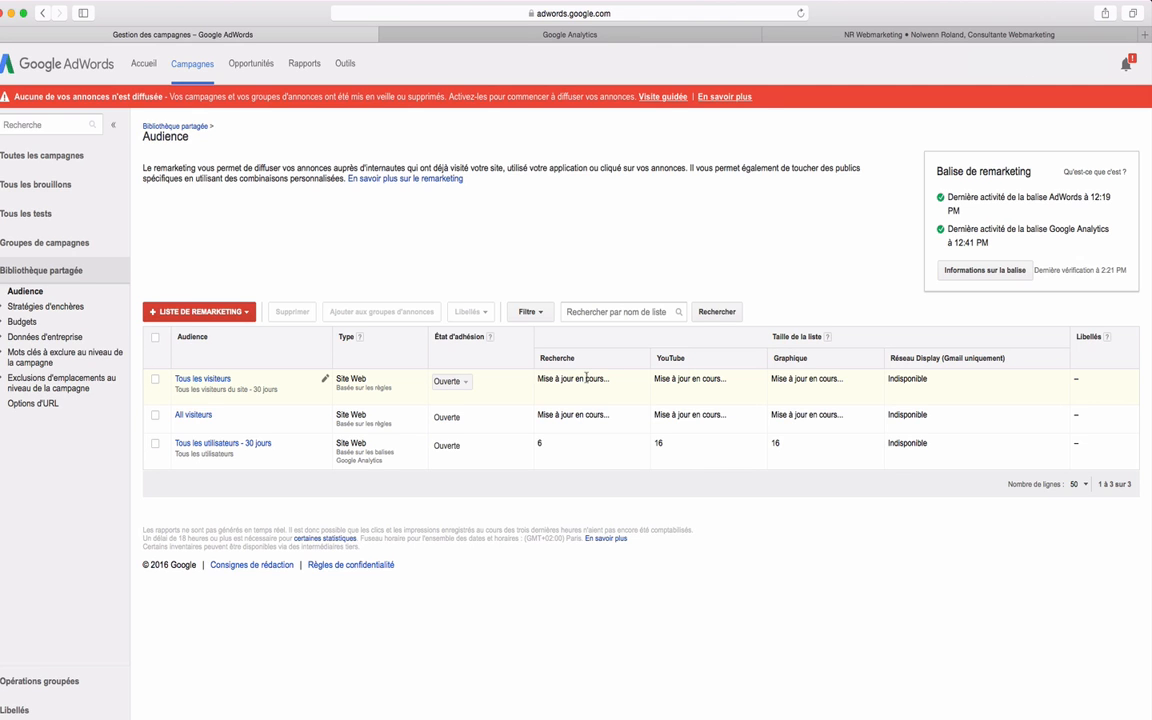
Start another new remarketing list for website visitors.
click(224, 312)
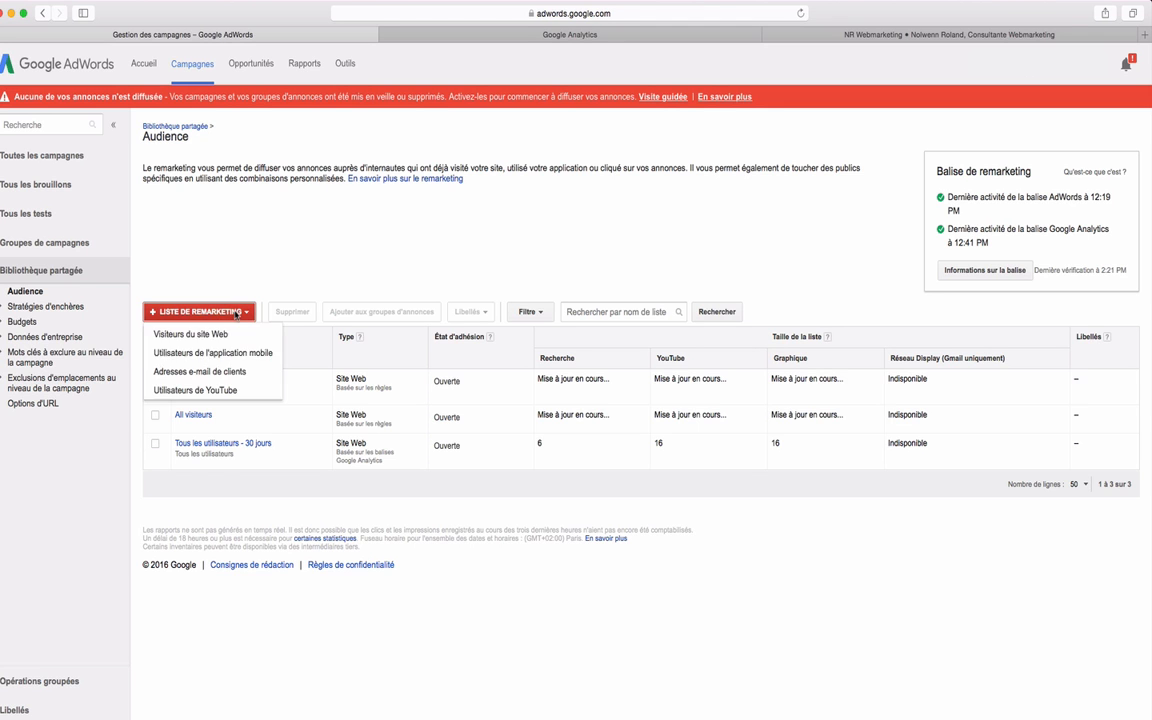
click(168, 340)
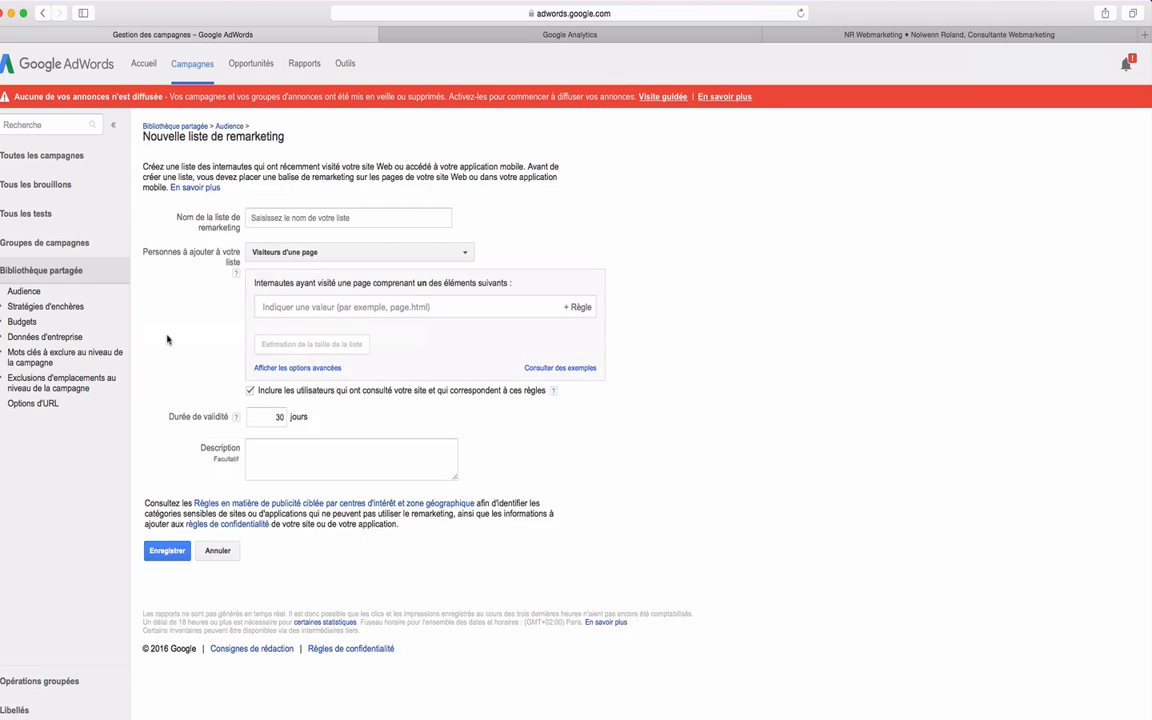
click(320, 223)
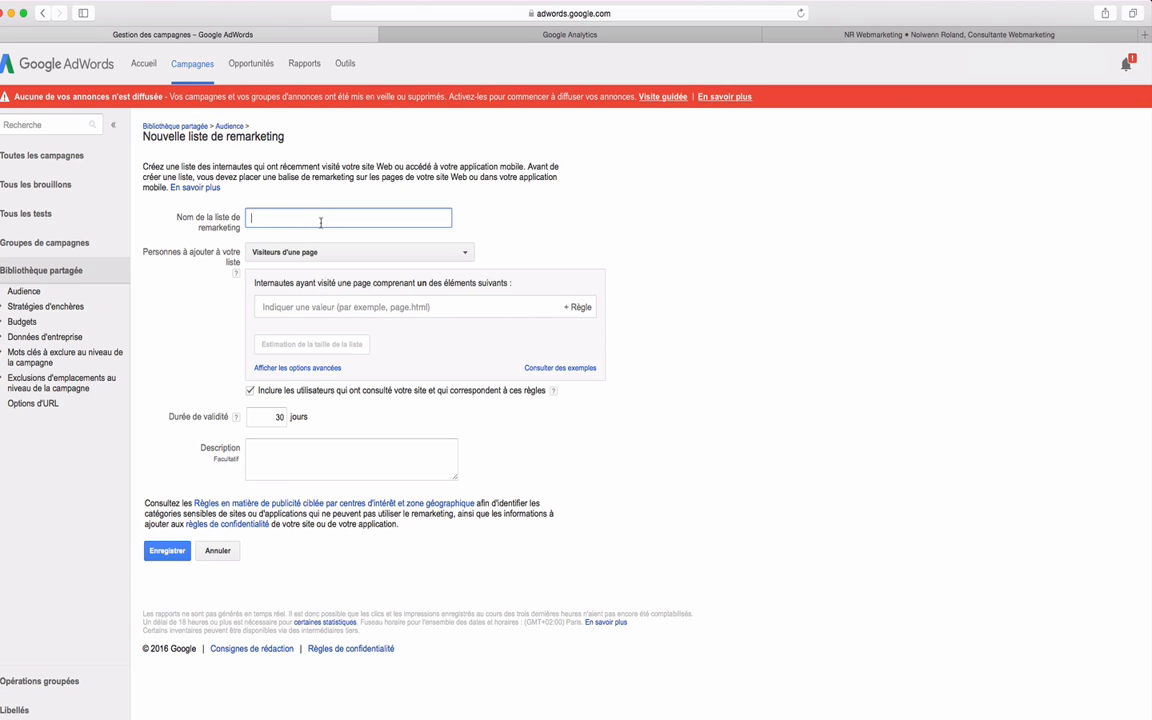
click(810, 34)
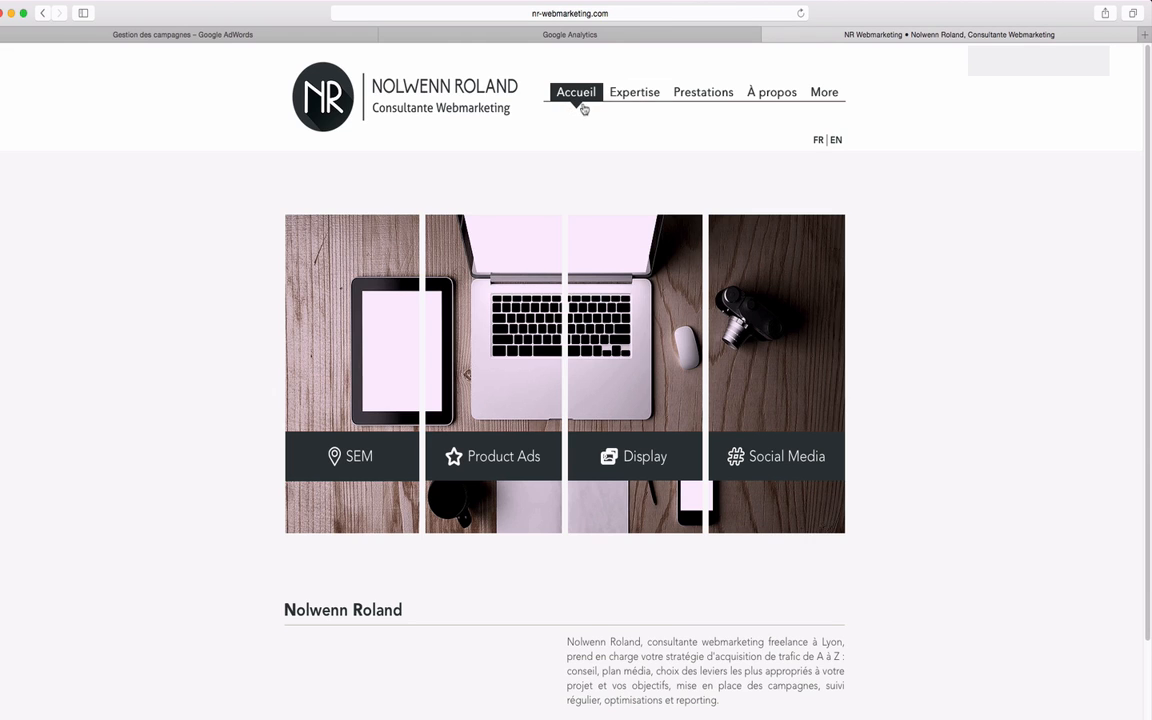
click(647, 100)
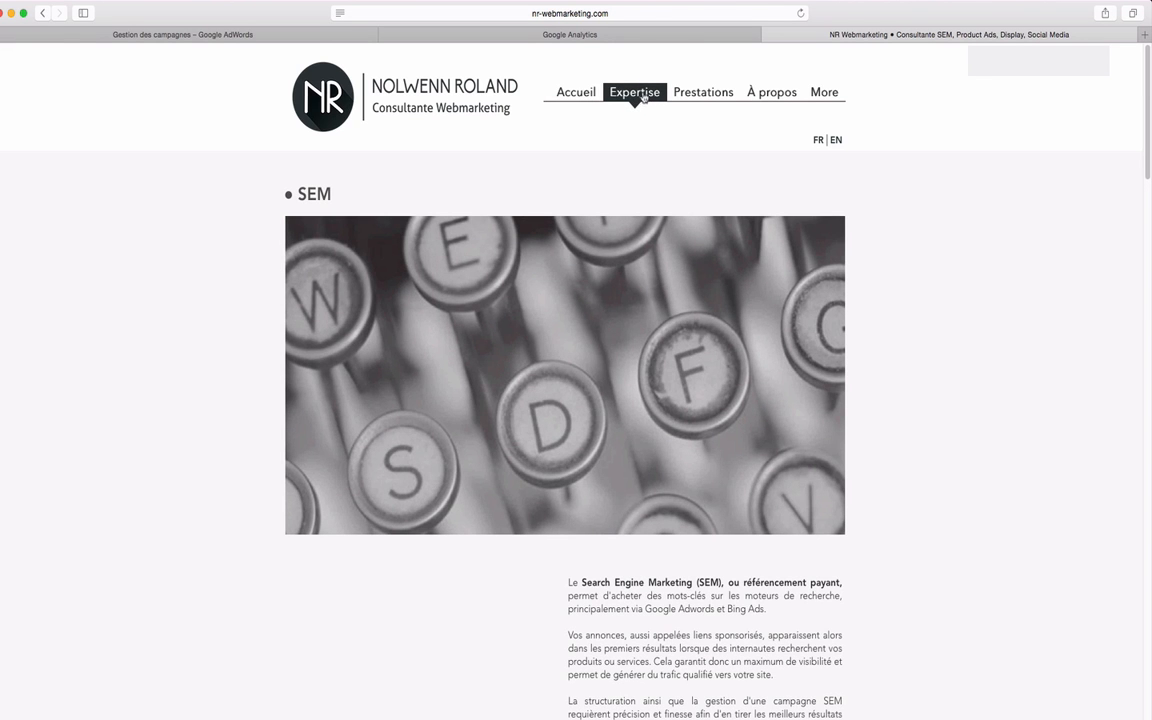
scroll(647, 196, down, 8)
scroll(651, 216, up, 8)
click(608, 14)
click(496, 13)
drag(494, 13, 367, 13)
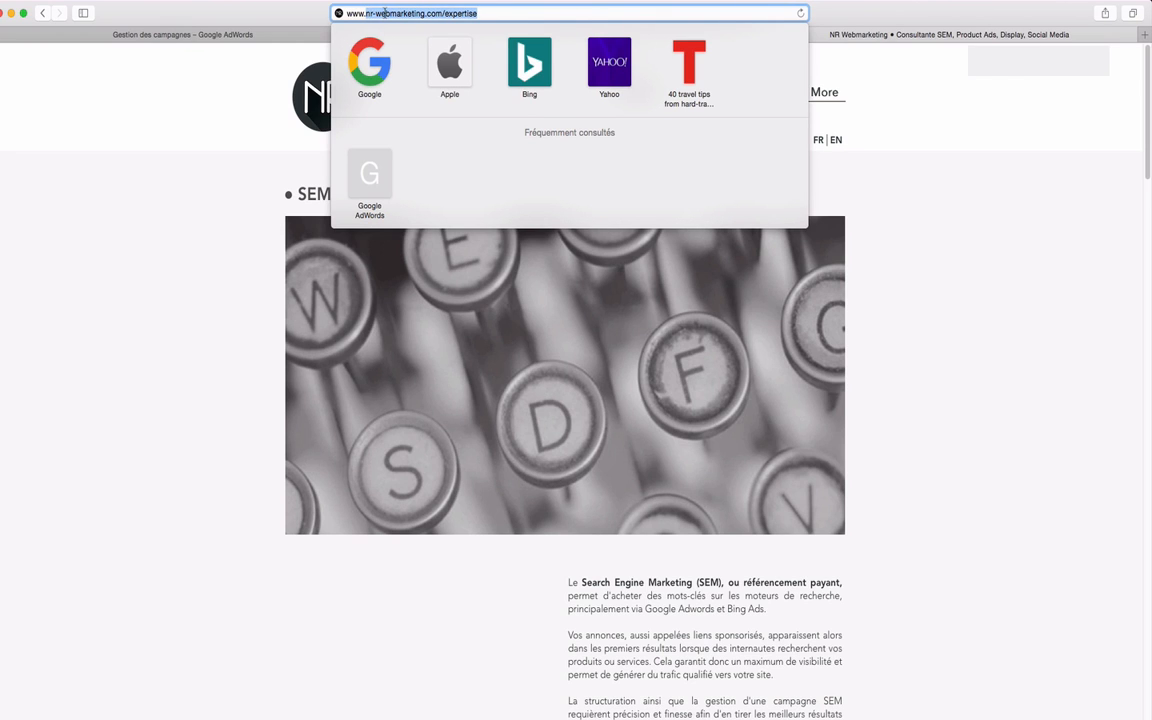
right_click(385, 13)
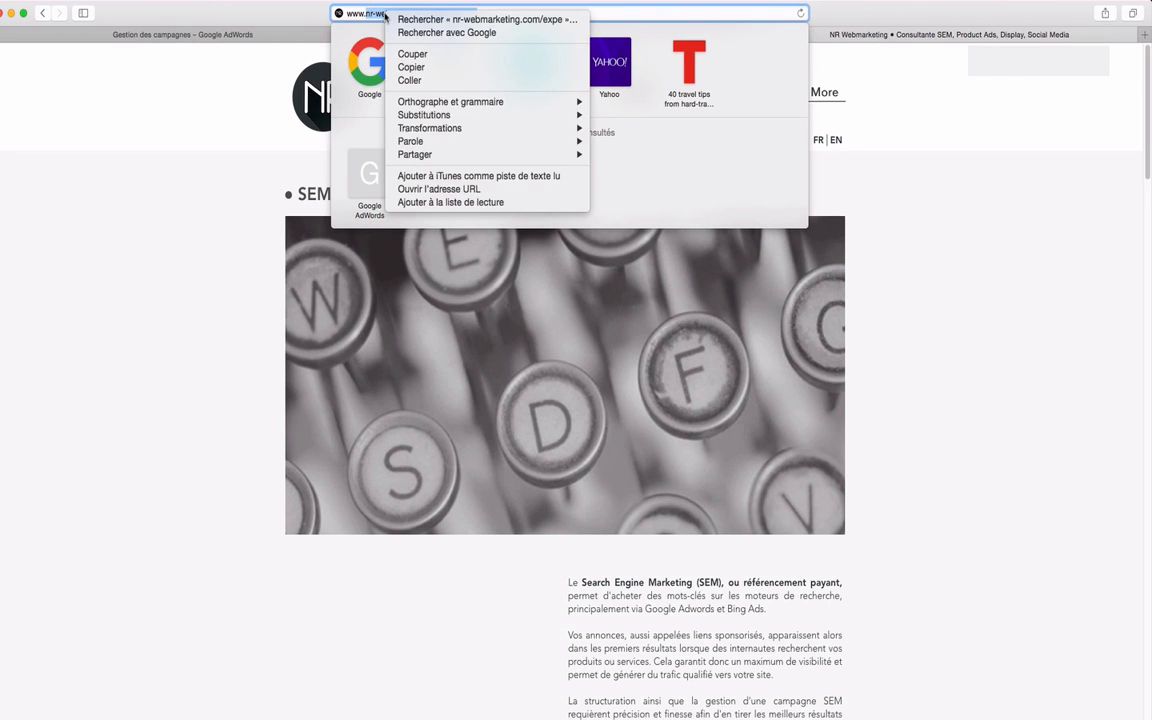
click(410, 67)
Return to Google AdWords and name the new remarketing list "Visiteurs de la page /Expertise".
click(255, 34)
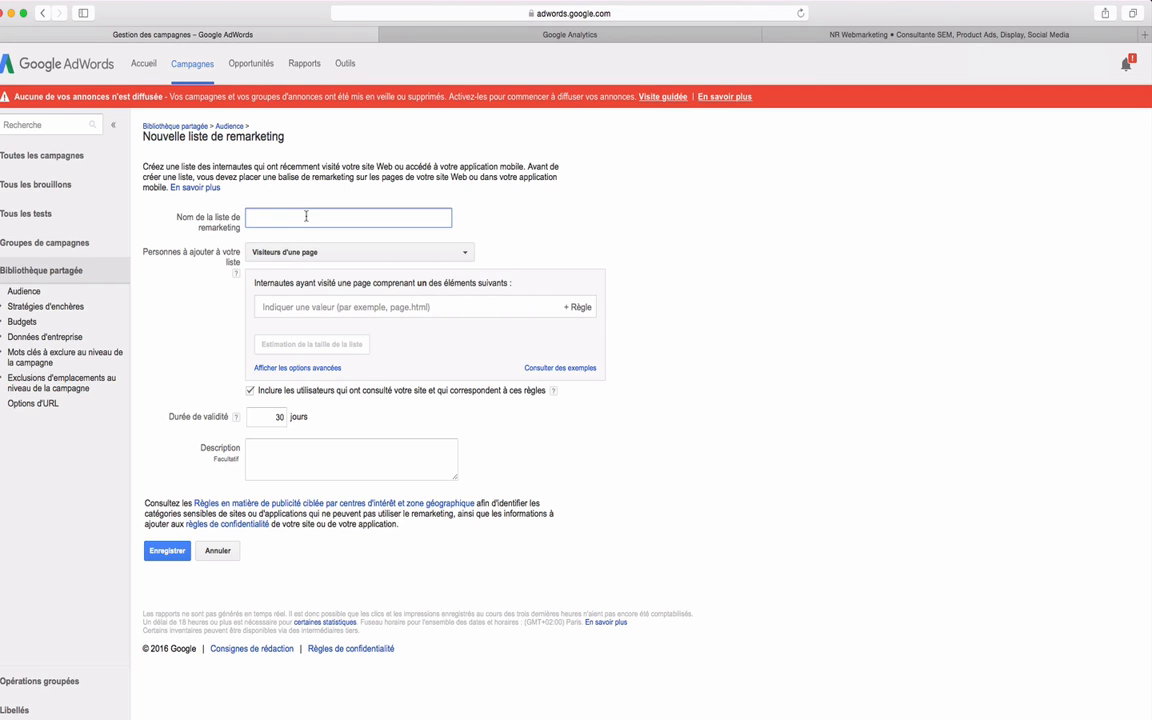
text(Visiteurs de la page /Expertise)
click(205, 305)
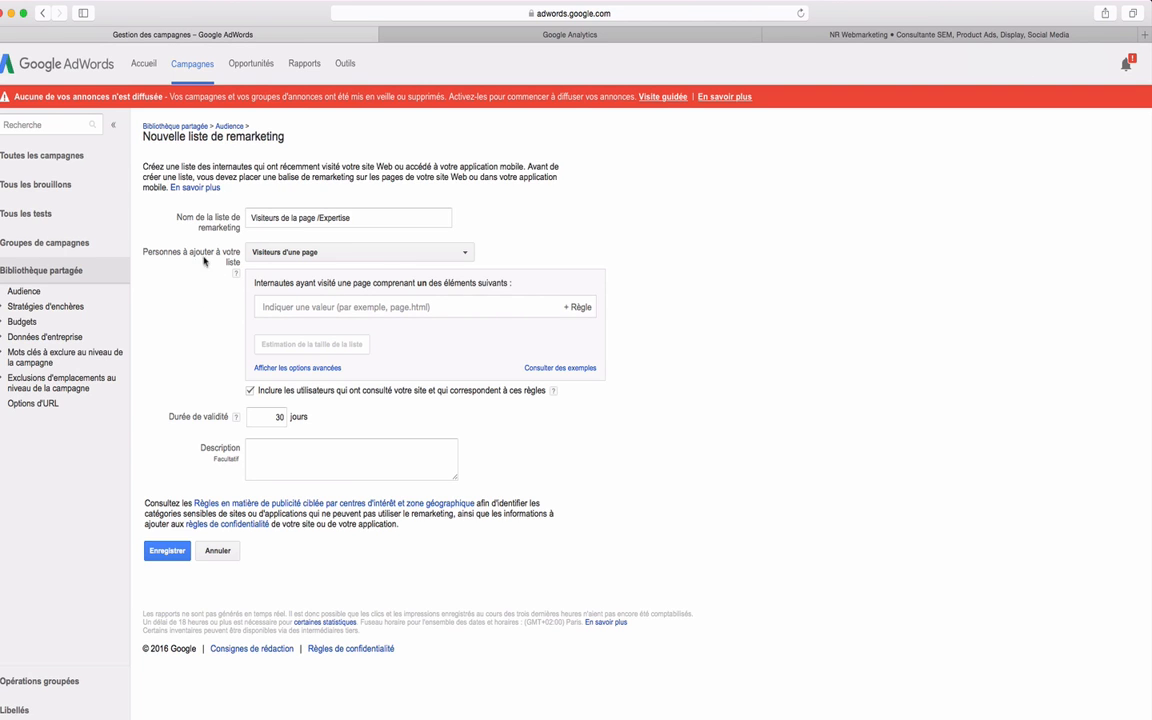
Choose "Visiteurs d'une page" as the people to add and paste nr-webmarketing.com/expertise as the rule value.
click(284, 256)
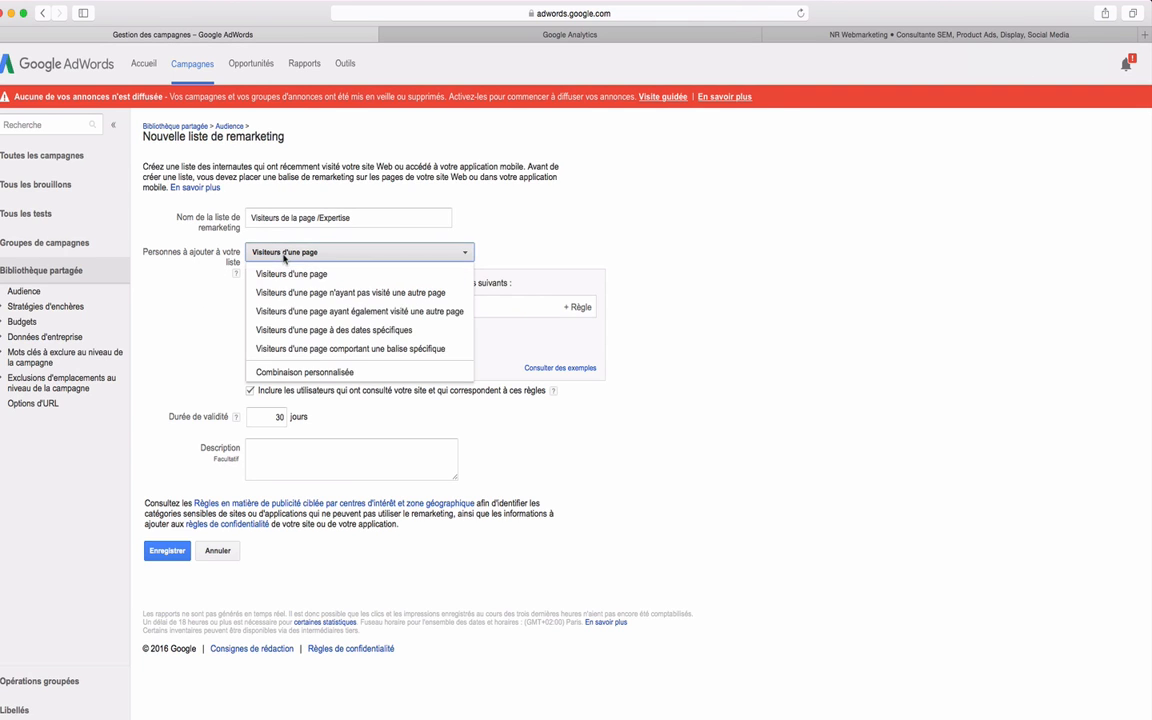
click(286, 252)
click(288, 250)
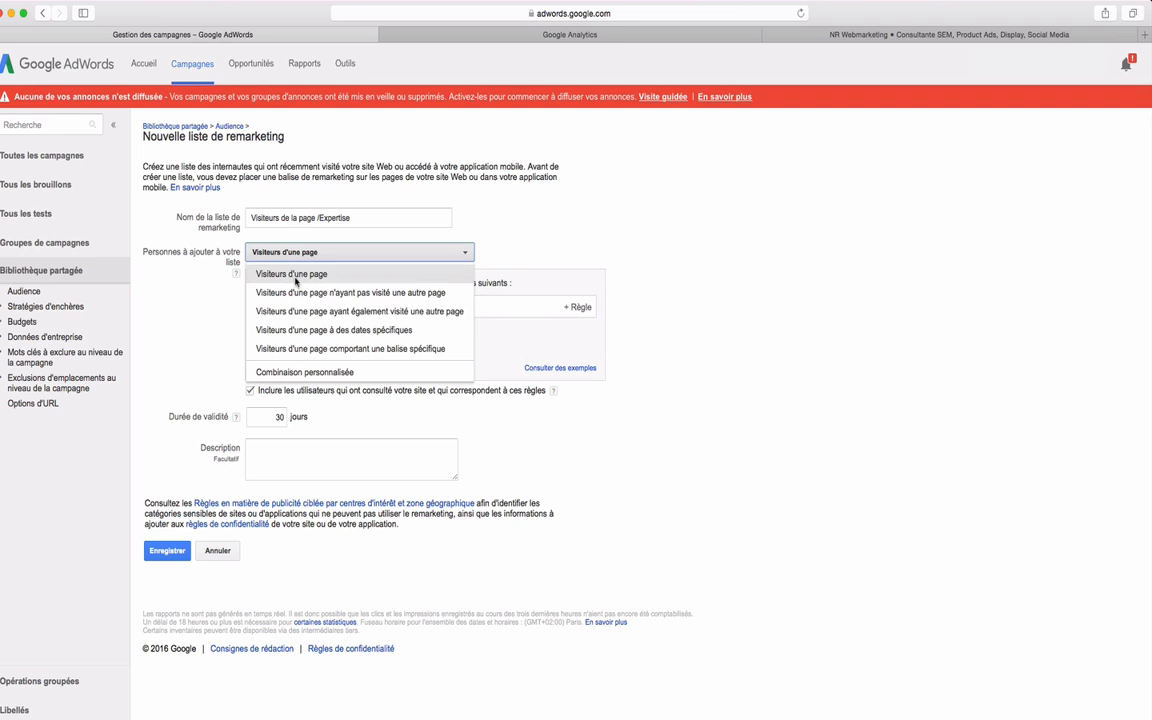
click(292, 274)
click(298, 309)
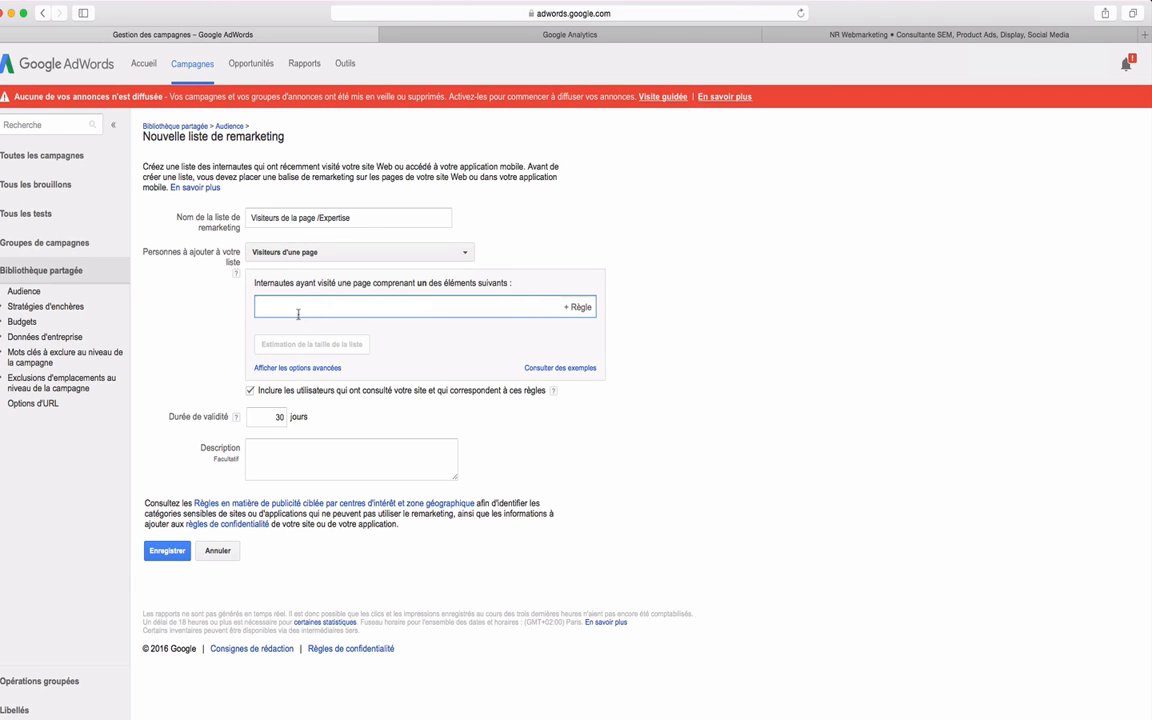
right_click(314, 307)
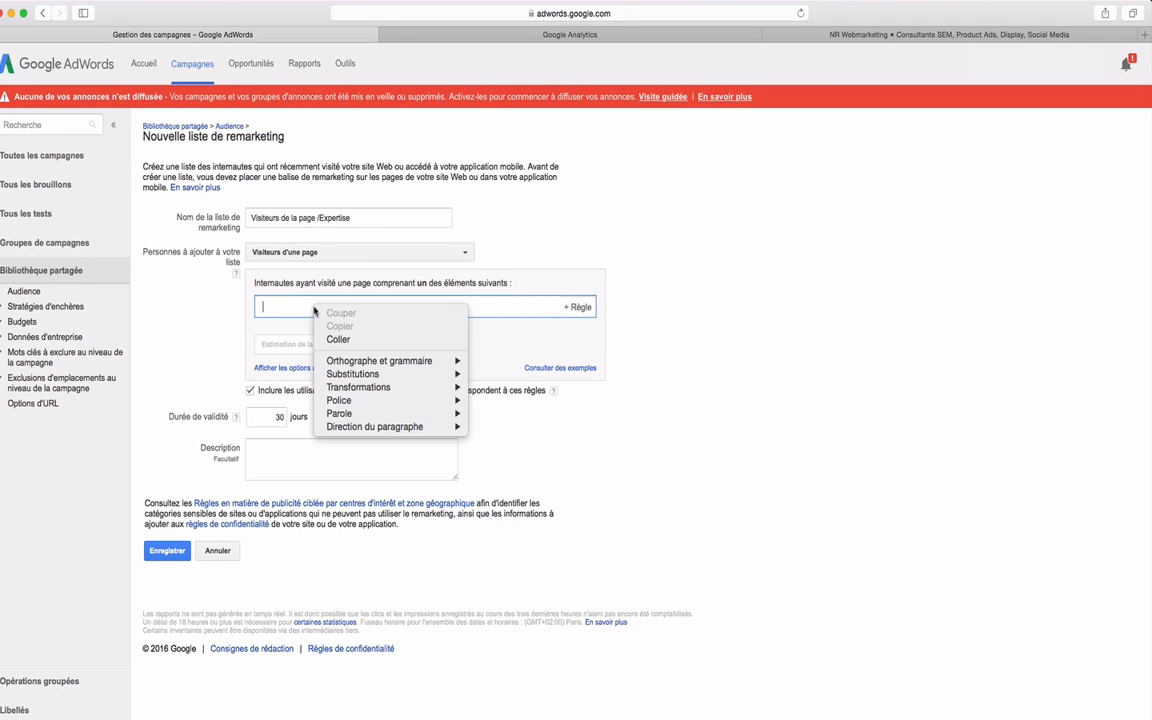
click(337, 337)
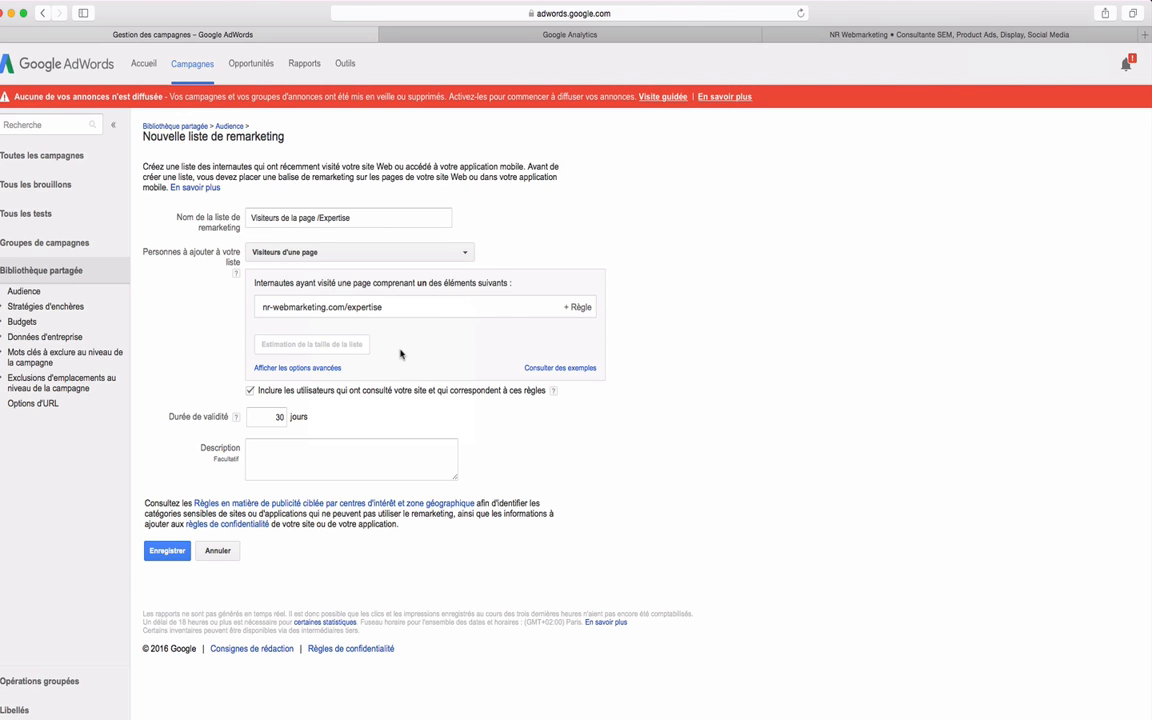
Describe the list as "Visiteurs de la page /Expertise - 30 jours" and save it.
click(283, 417)
drag(284, 418, 282, 418)
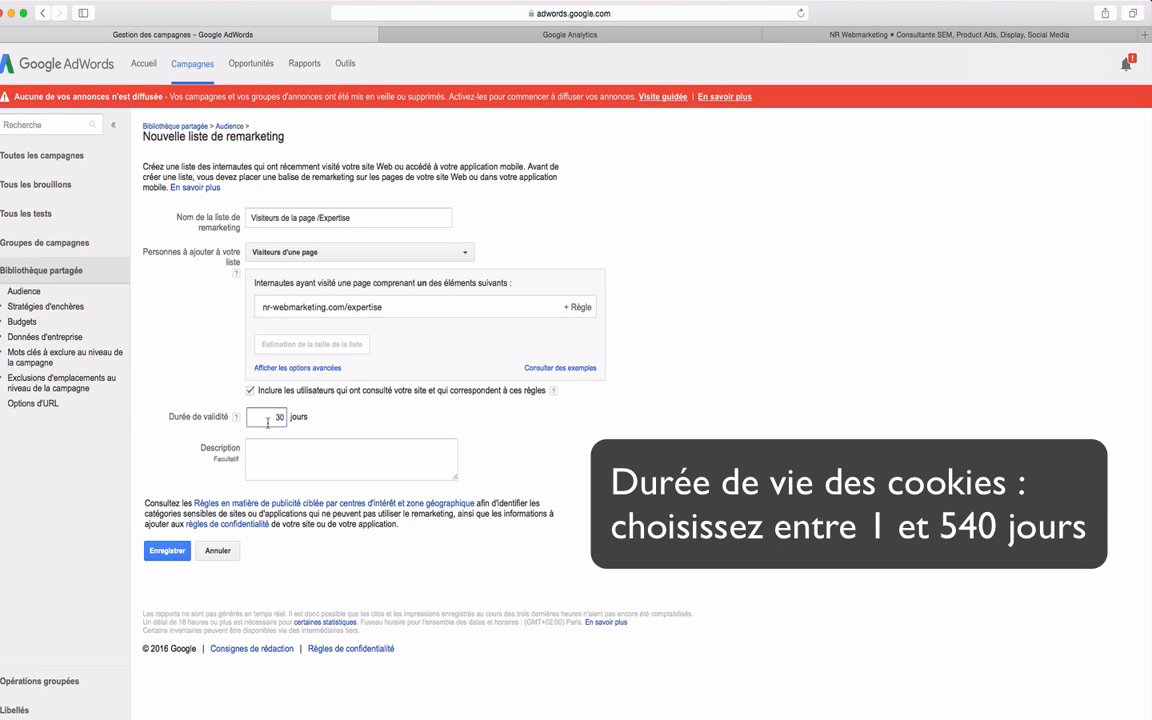
click(291, 456)
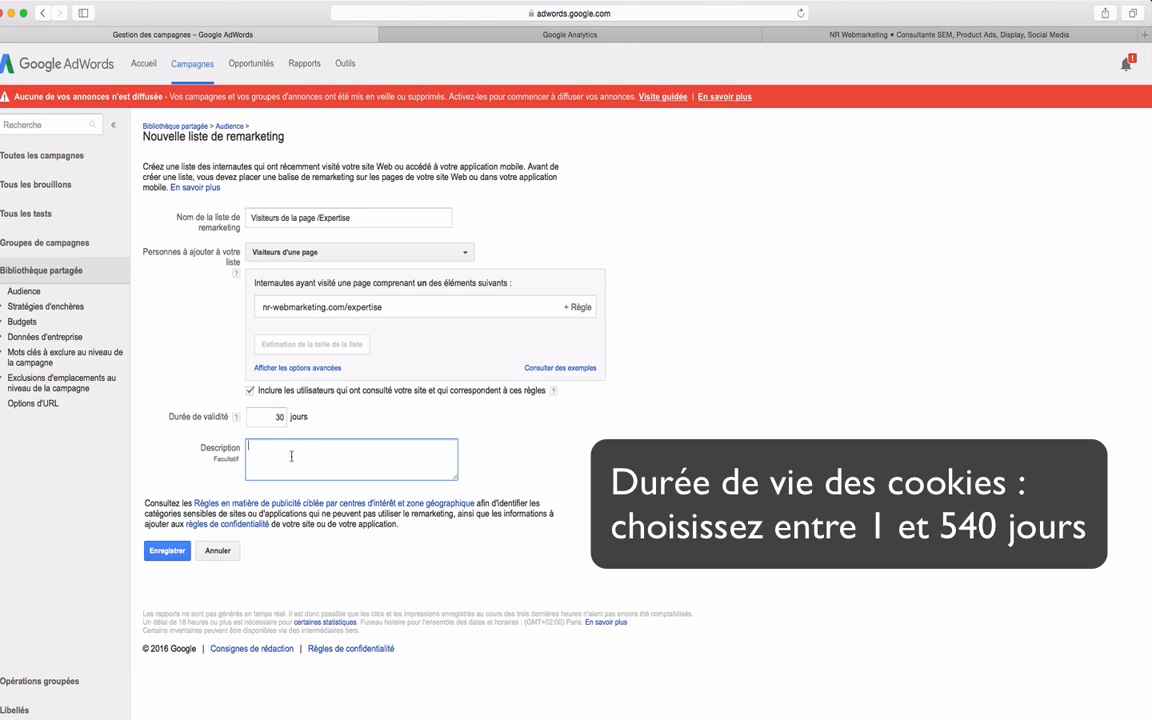
text(Visiteurs de la page /Experti)
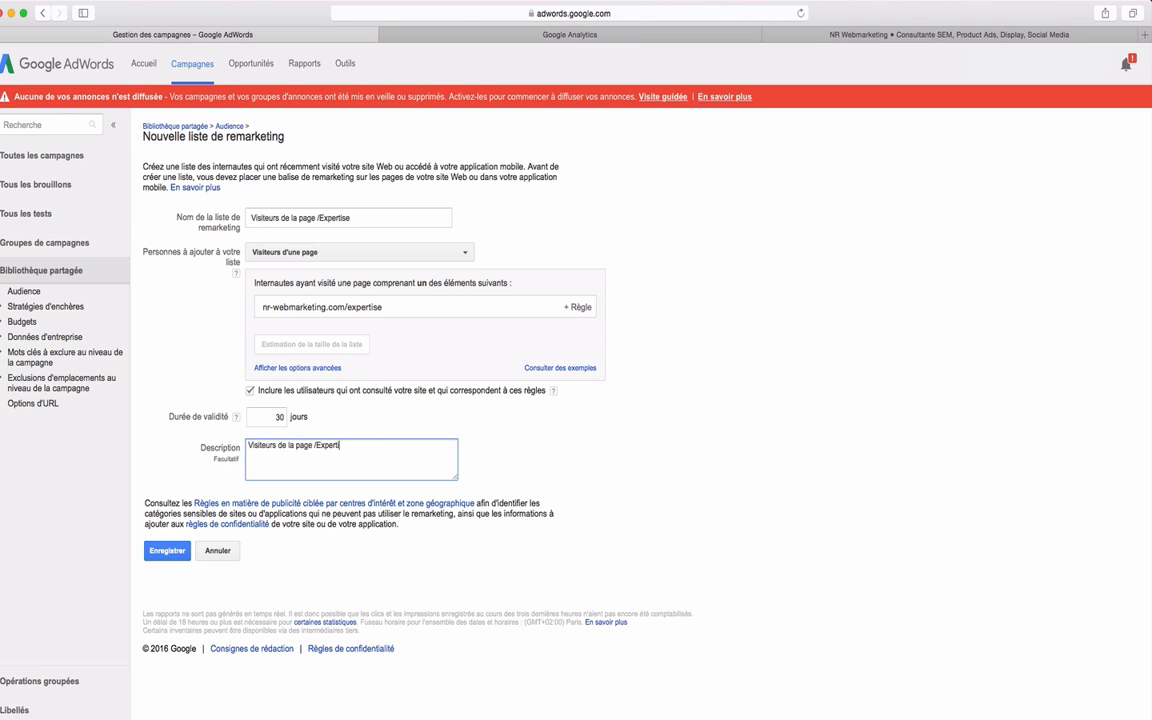
text(se - 30 jours)
click(167, 550)
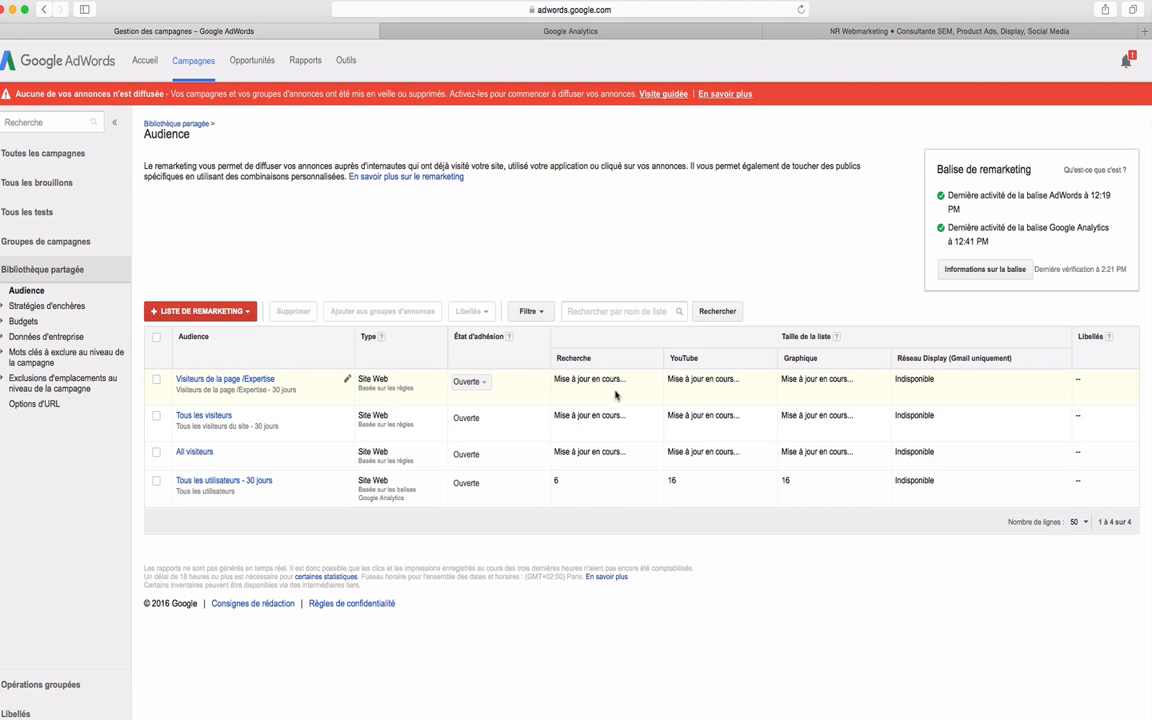
mouse_move(628, 380)
mouse_down()
mouse_move(561, 378)
mouse_move(627, 381)
mouse_up()
click(564, 377)
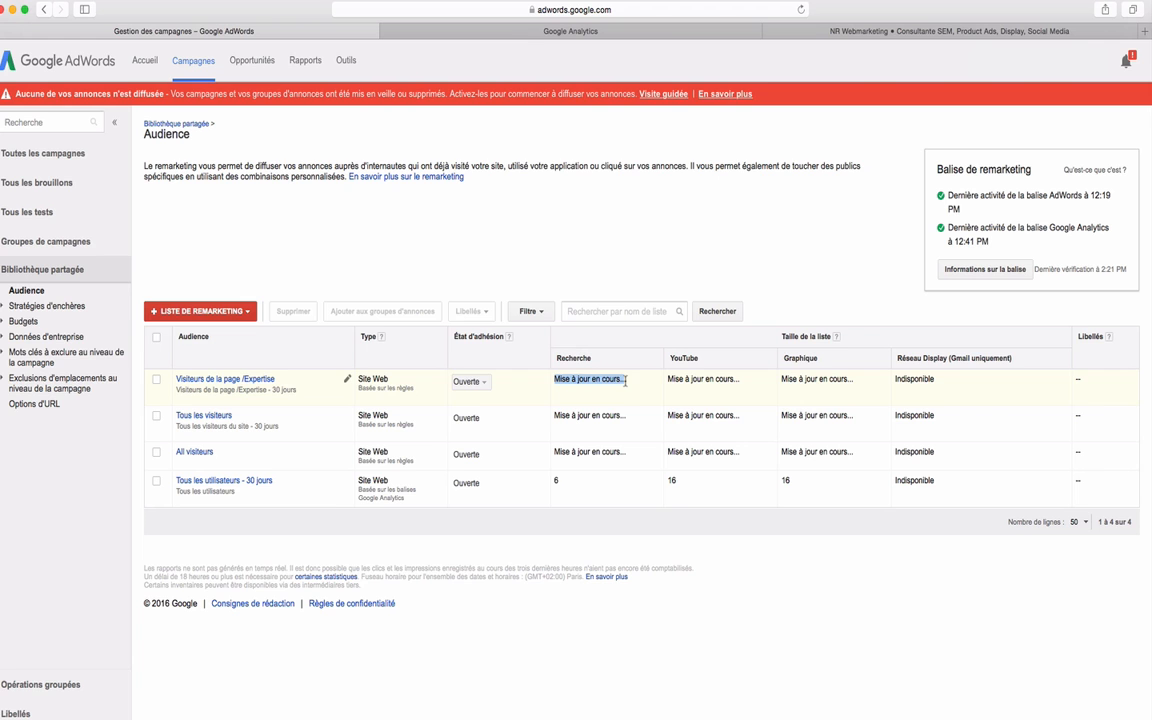
click(316, 358)
click(768, 31)
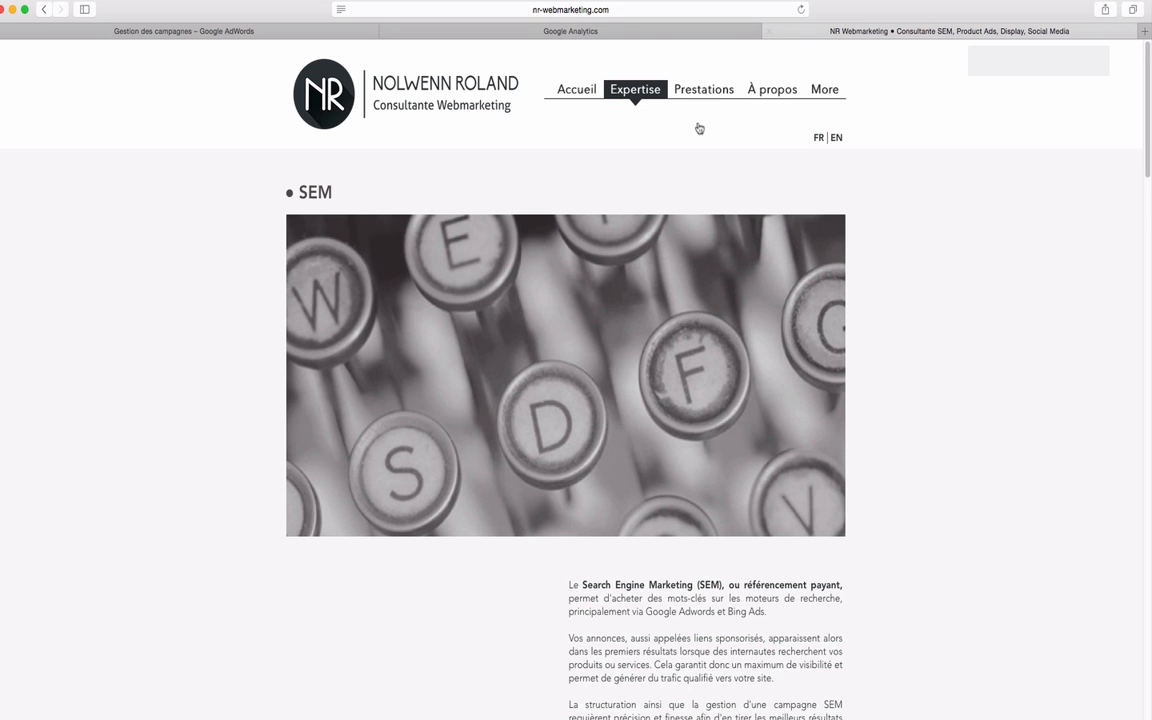
click(690, 96)
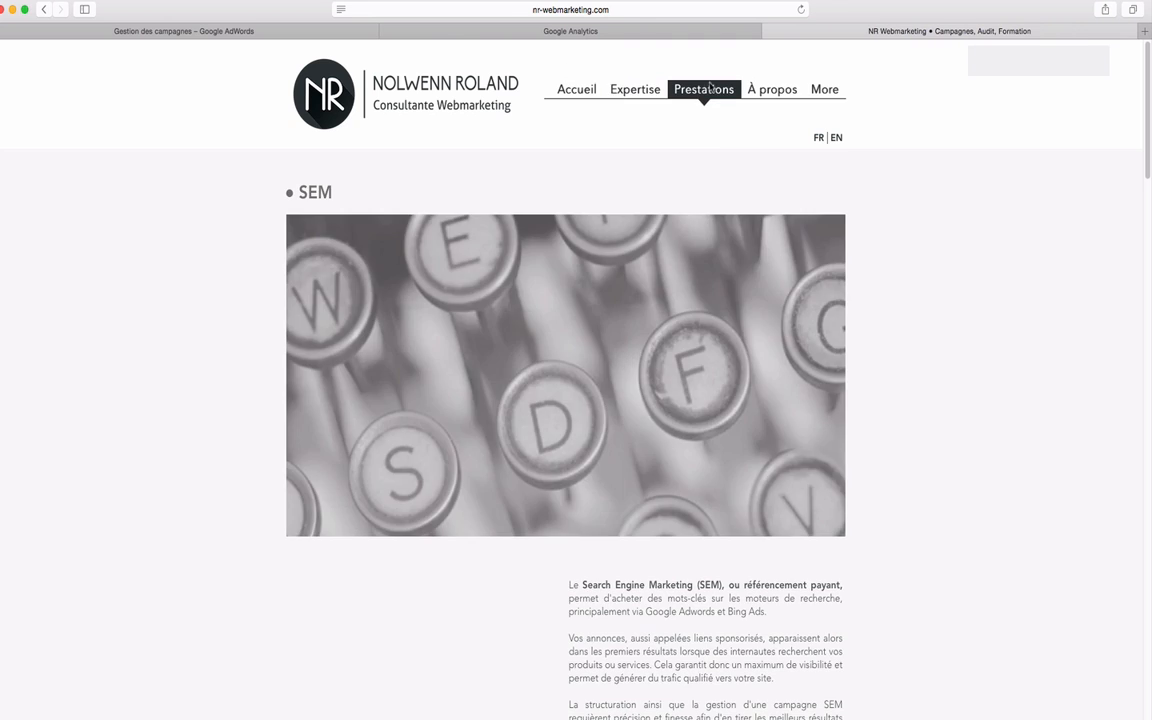
click(628, 9)
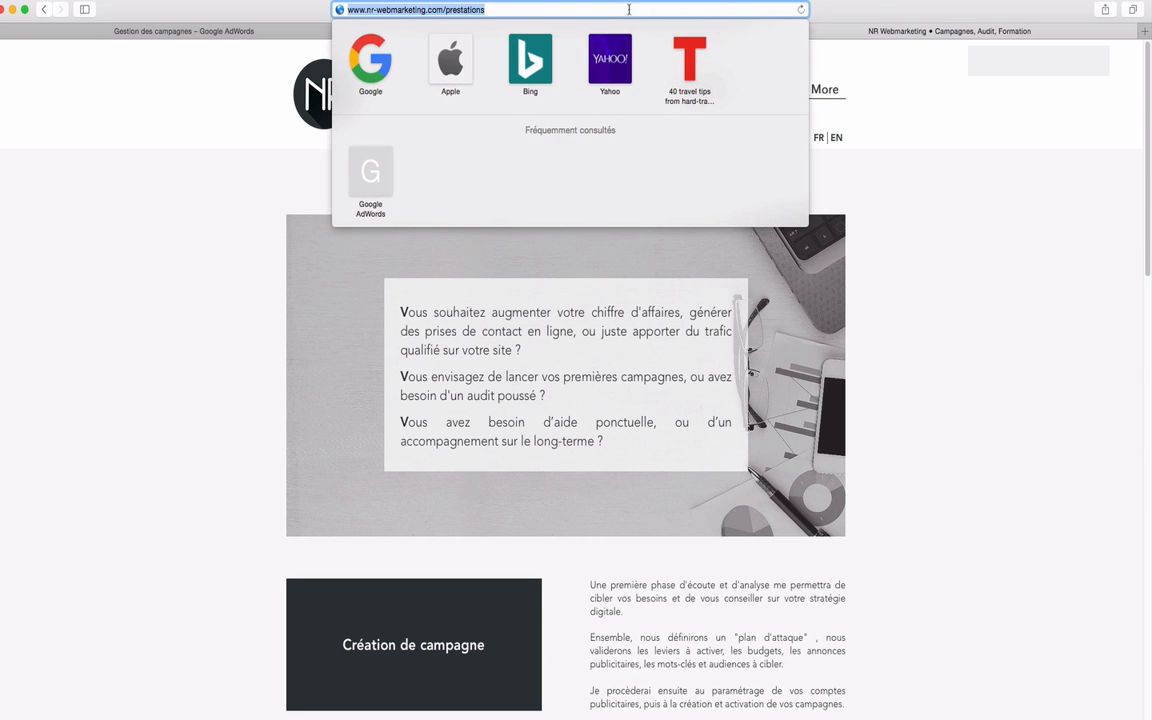
drag(486, 9, 365, 9)
key(super+c)
click(145, 163)
Return to Google AdWords and start a new remarketing list for website visitors.
click(200, 31)
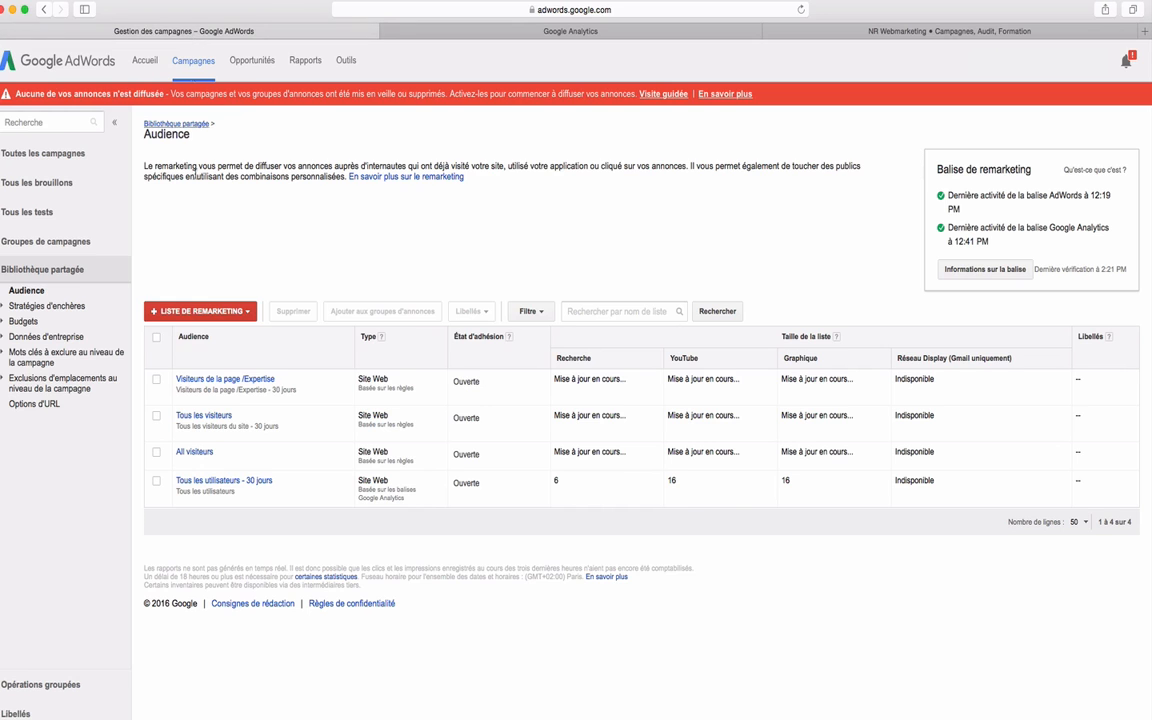
click(200, 311)
click(240, 331)
Add the rule "URL contient nr-webmarketing.com/prestations" to the new remarketing list.
click(303, 216)
click(285, 312)
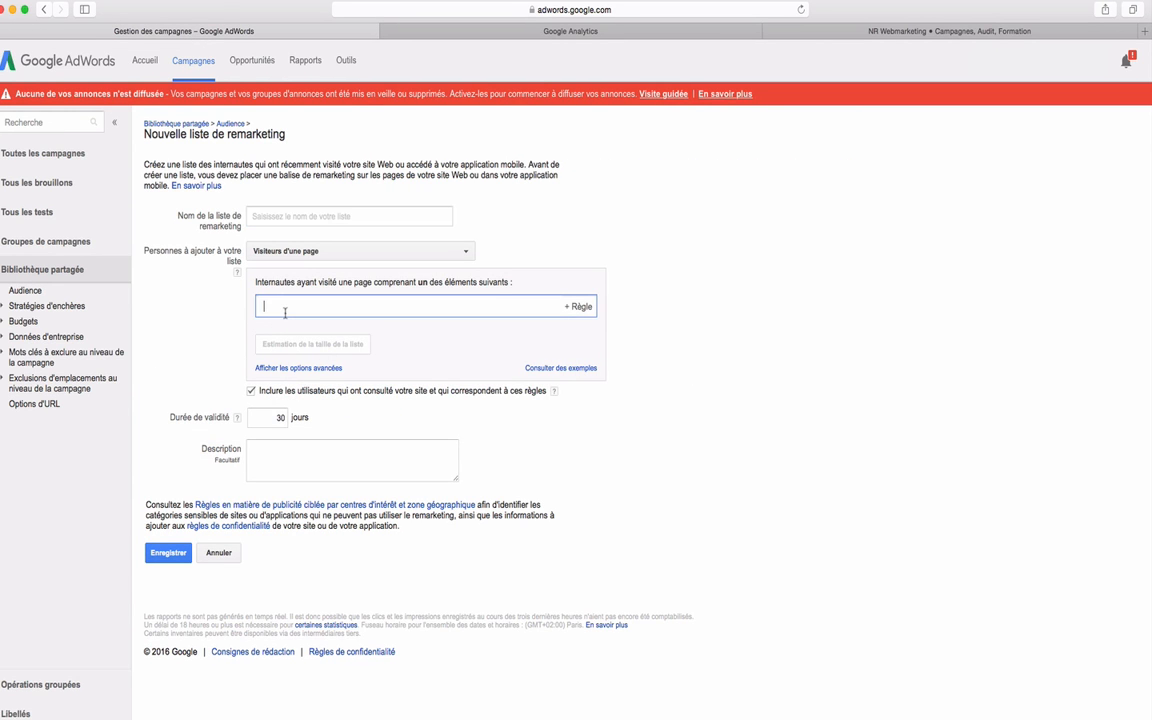
key(super+v)
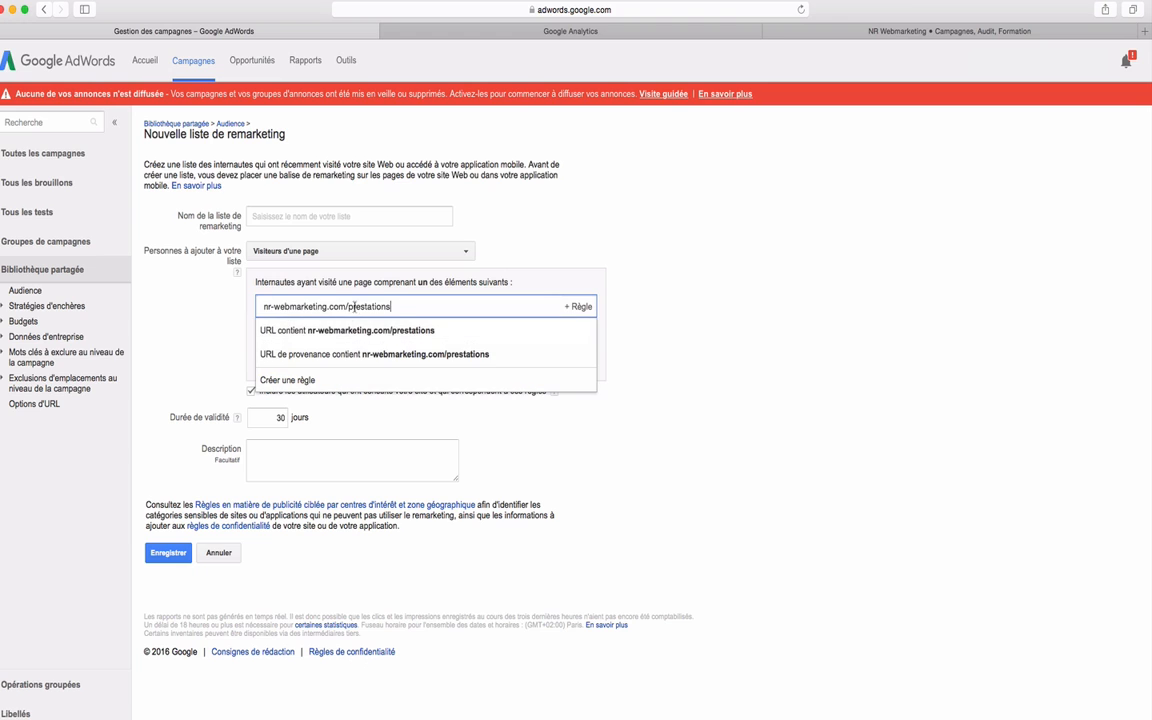
click(405, 336)
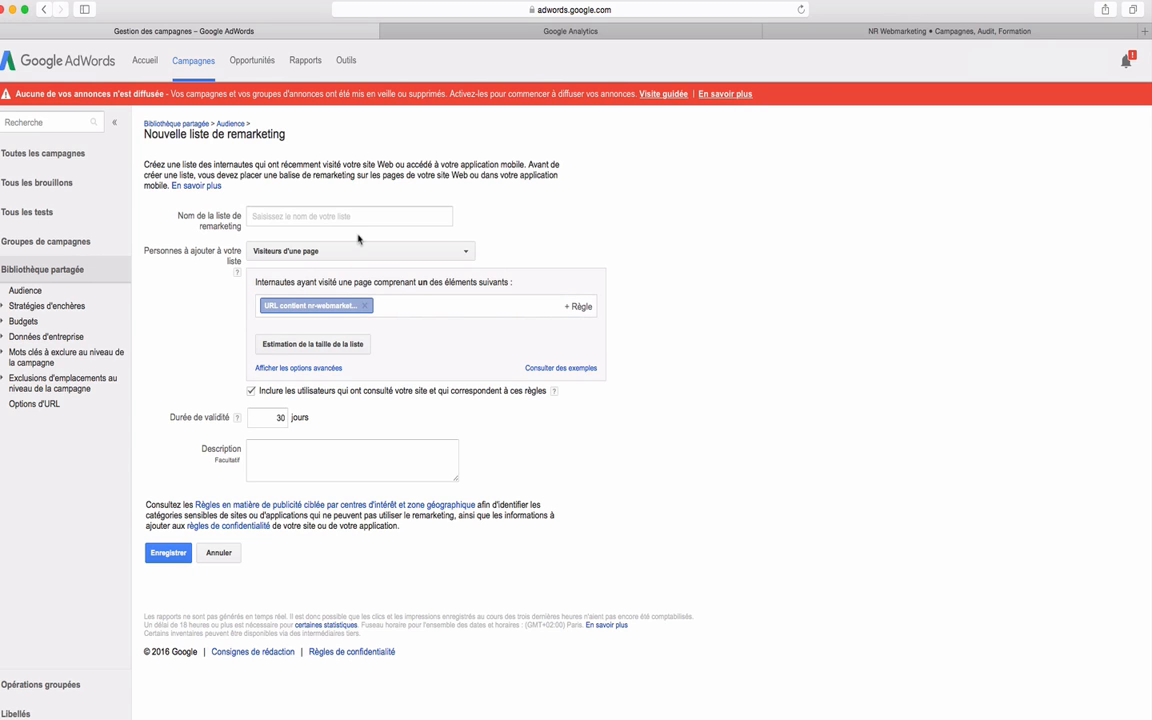
Choose "Visiteurs d'une page n'ayant pas visité une autre page" and set the visited-page rule to "URL contient /expertise".
click(320, 250)
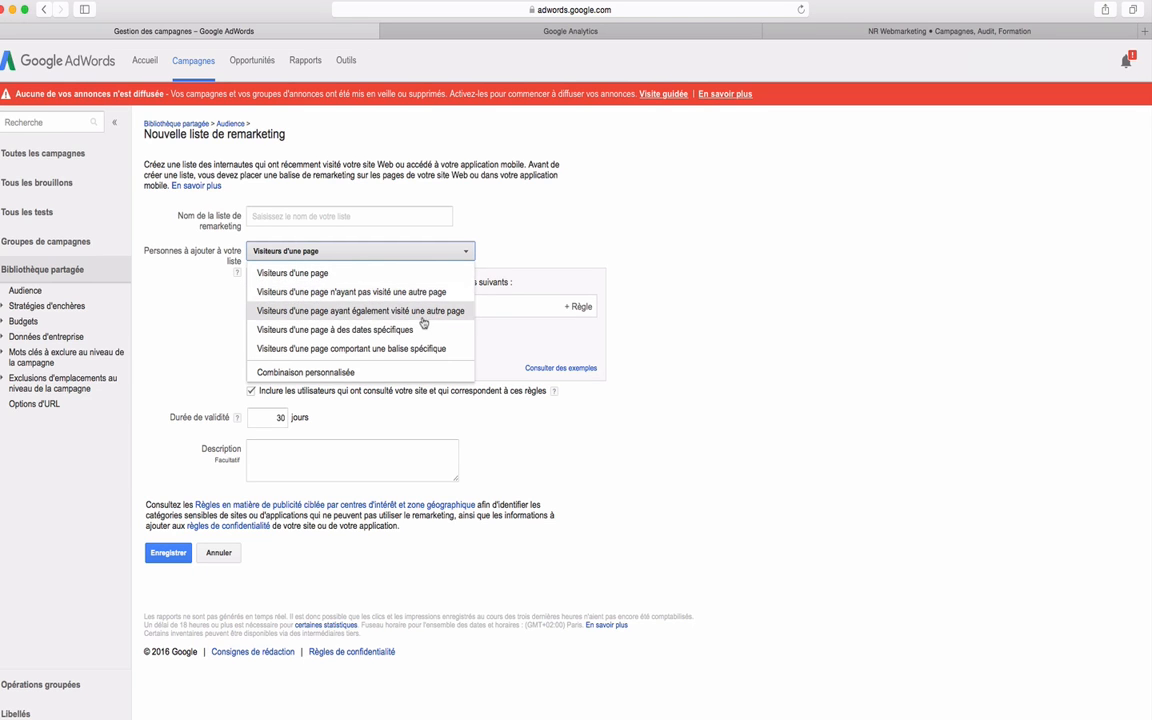
click(374, 302)
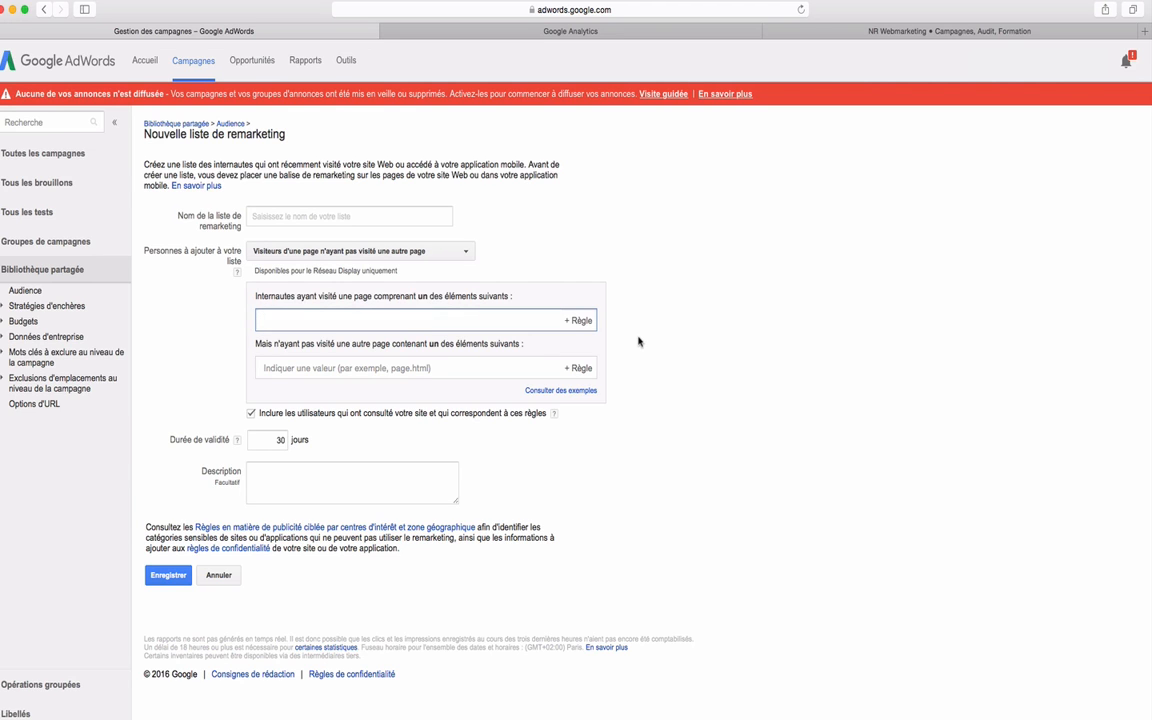
text(/expertise)
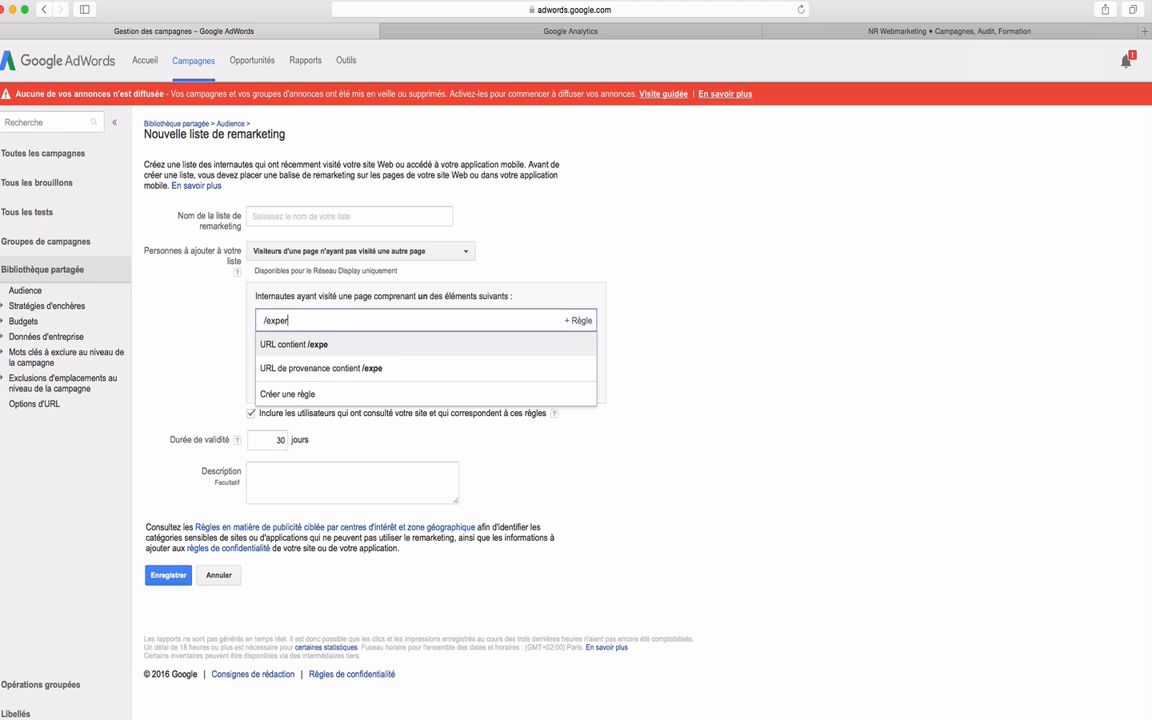
key(Return)
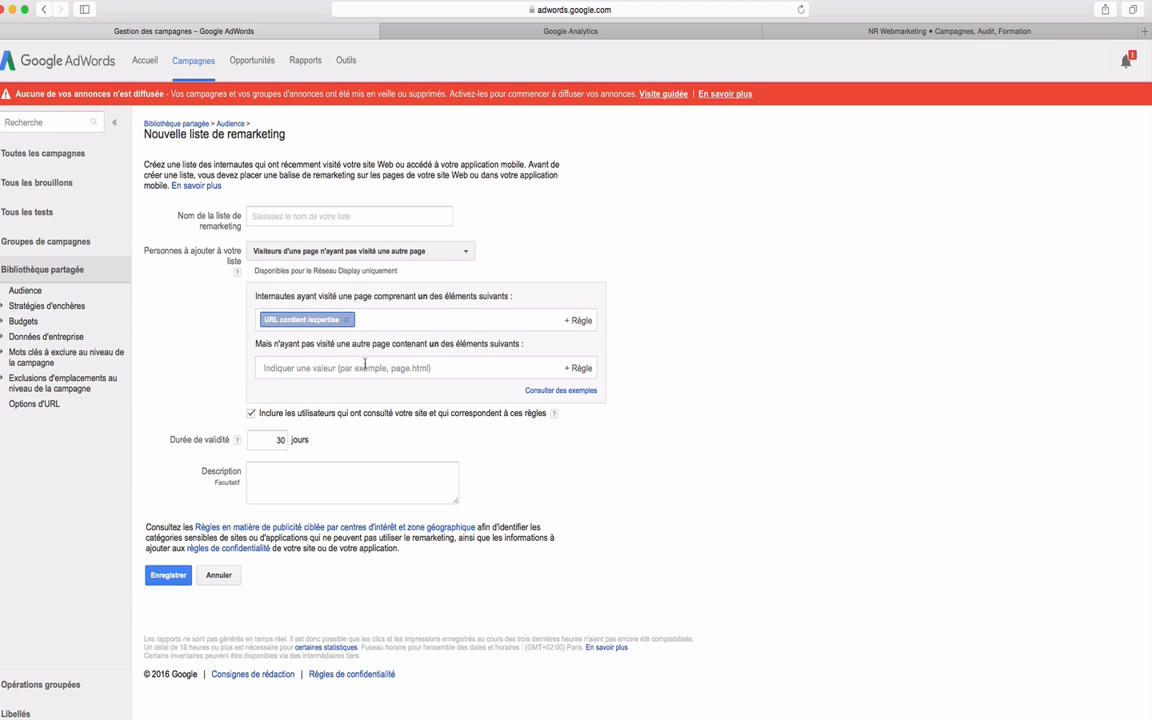
Open the Contact page of the NR Webmarketing site and check its full address.
click(317, 370)
click(775, 31)
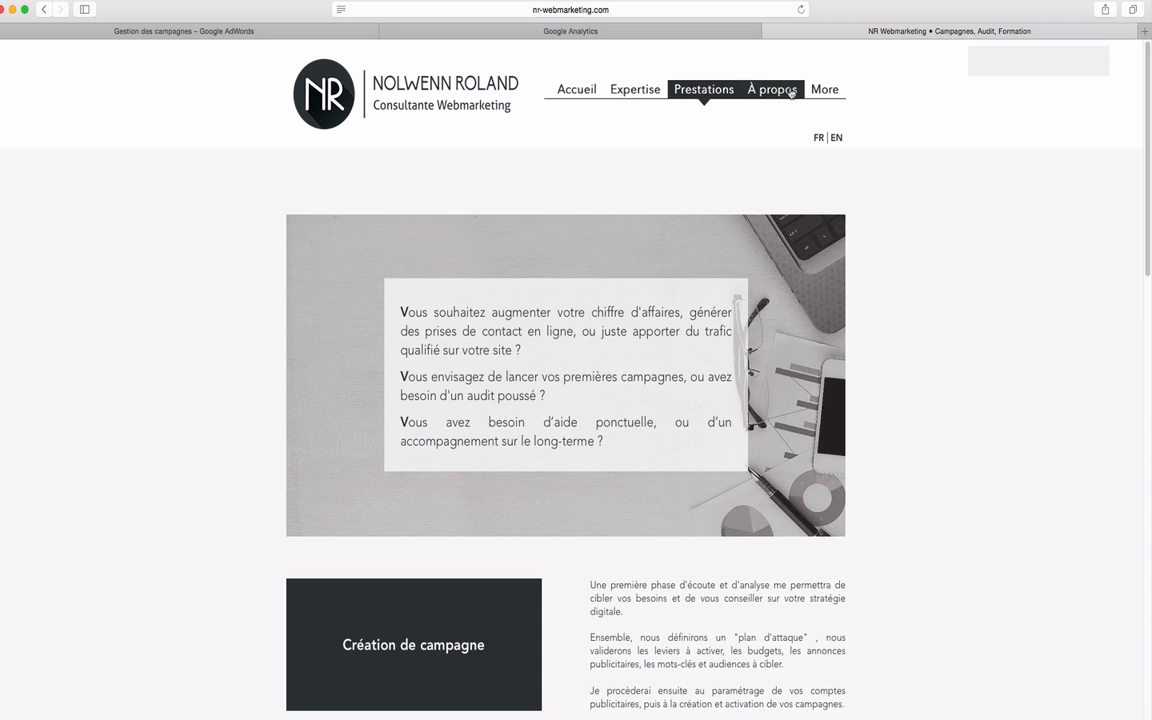
mouse_move(825, 89)
click(818, 123)
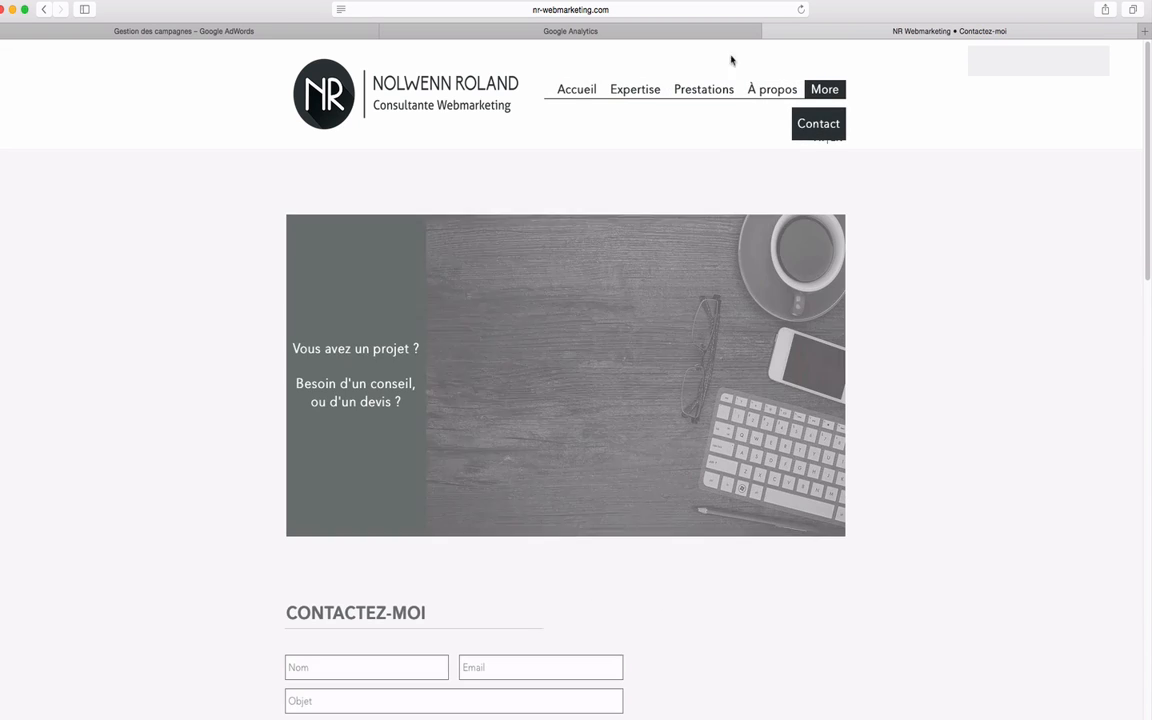
click(674, 10)
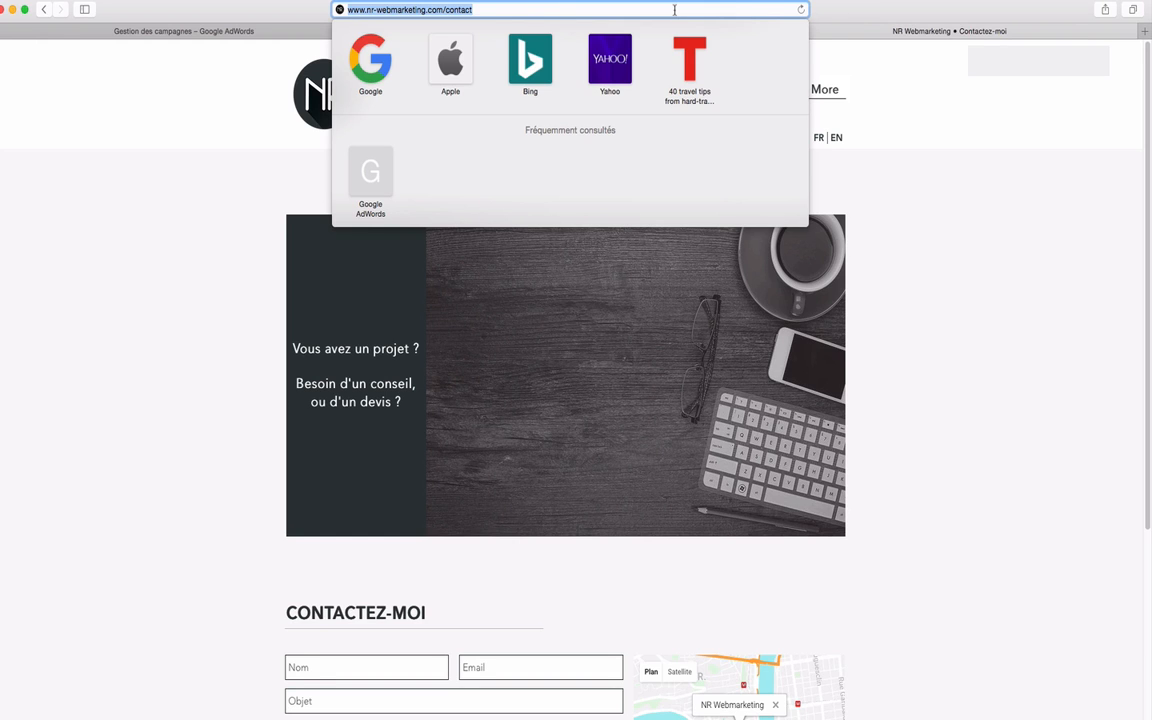
click(962, 199)
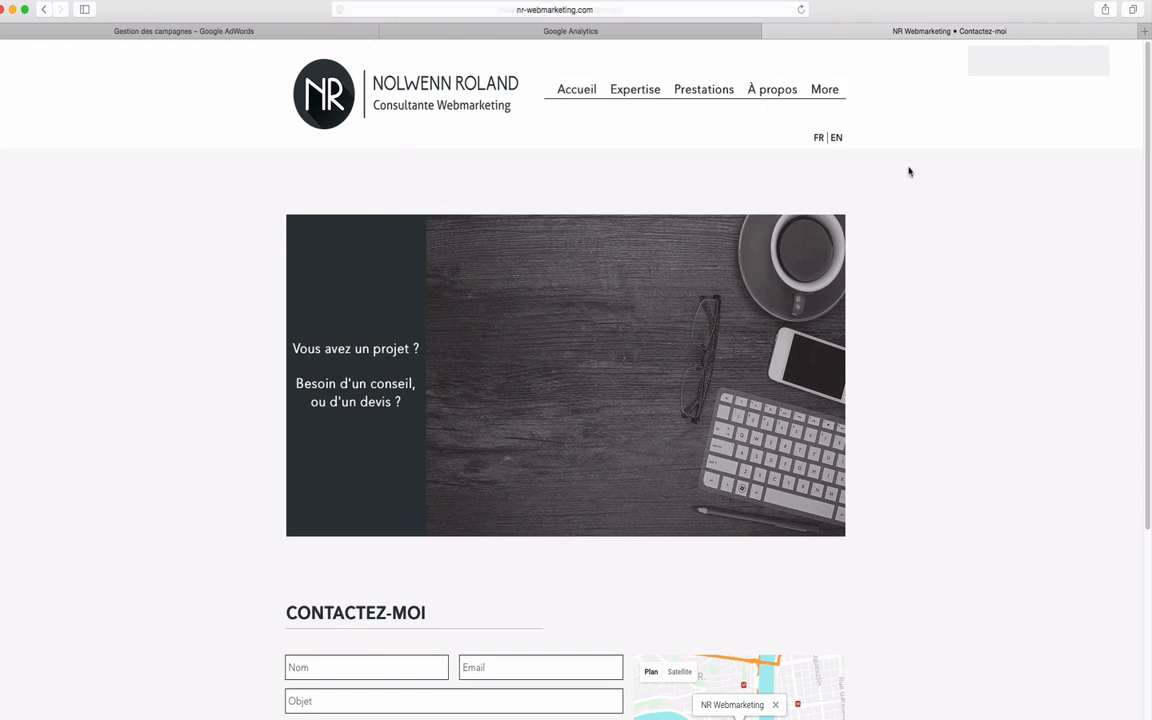
Return to Google AdWords and set the rule for the page not visited to "URL contient /contact".
click(240, 31)
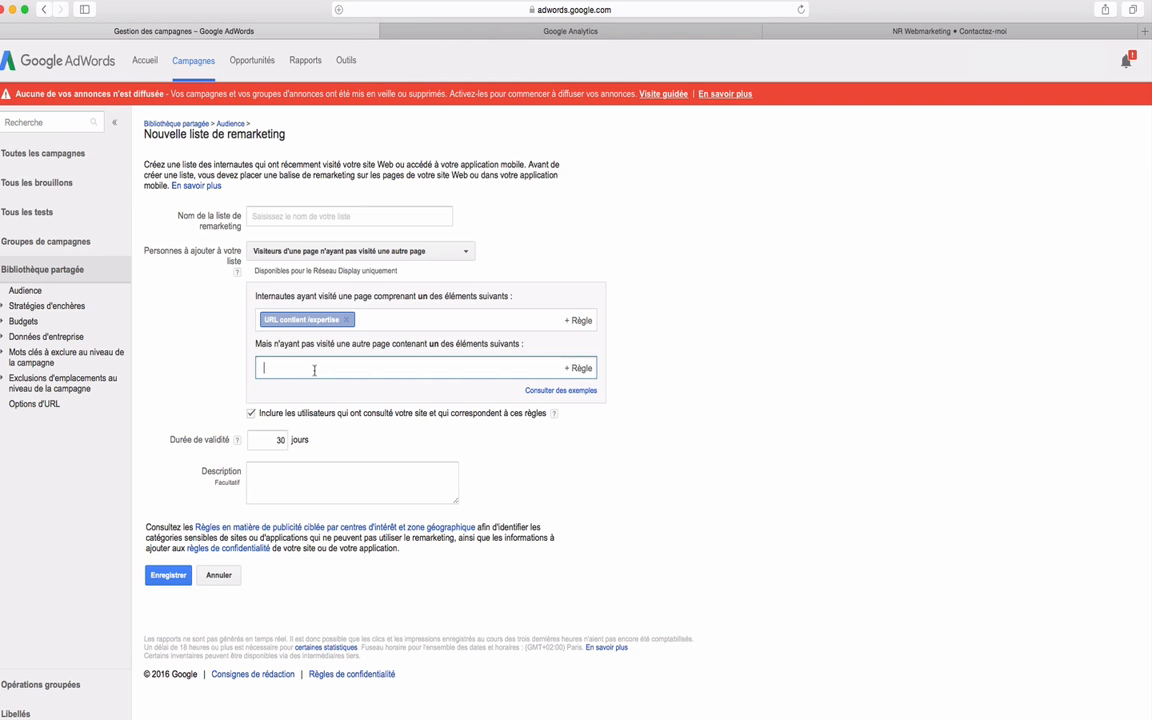
text(/contac)
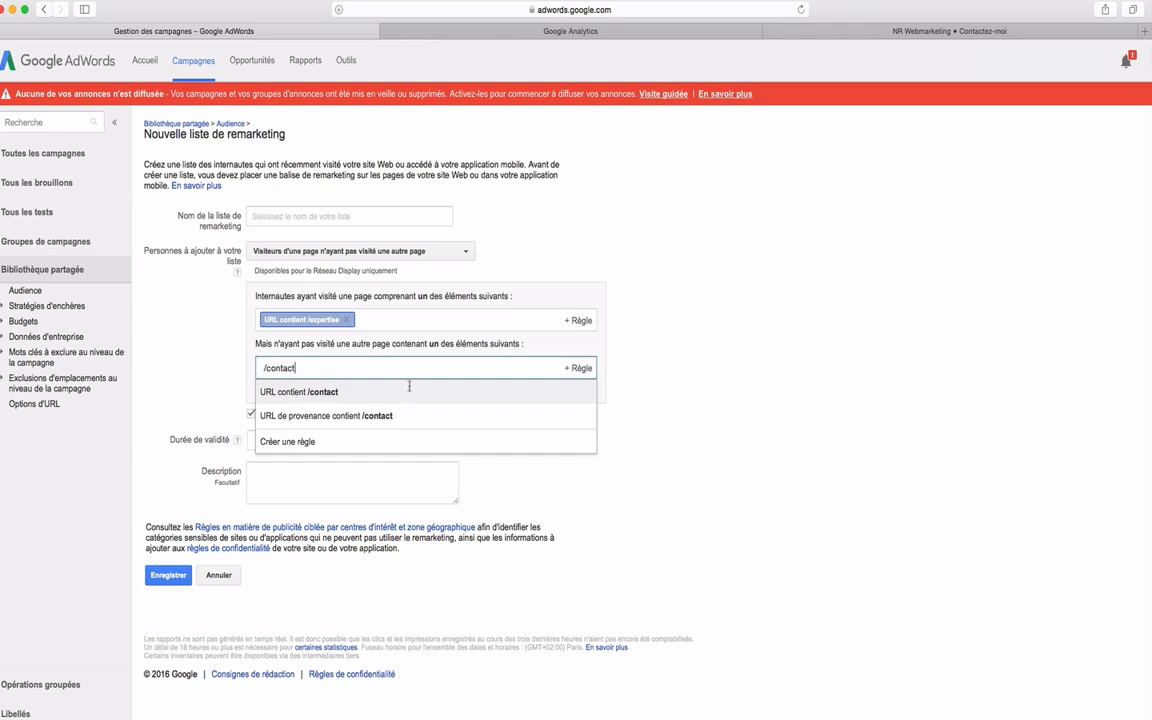
text(t)
key(Return)
Name the remarketing list "Visiteurs page /expertise - /contact".
click(384, 221)
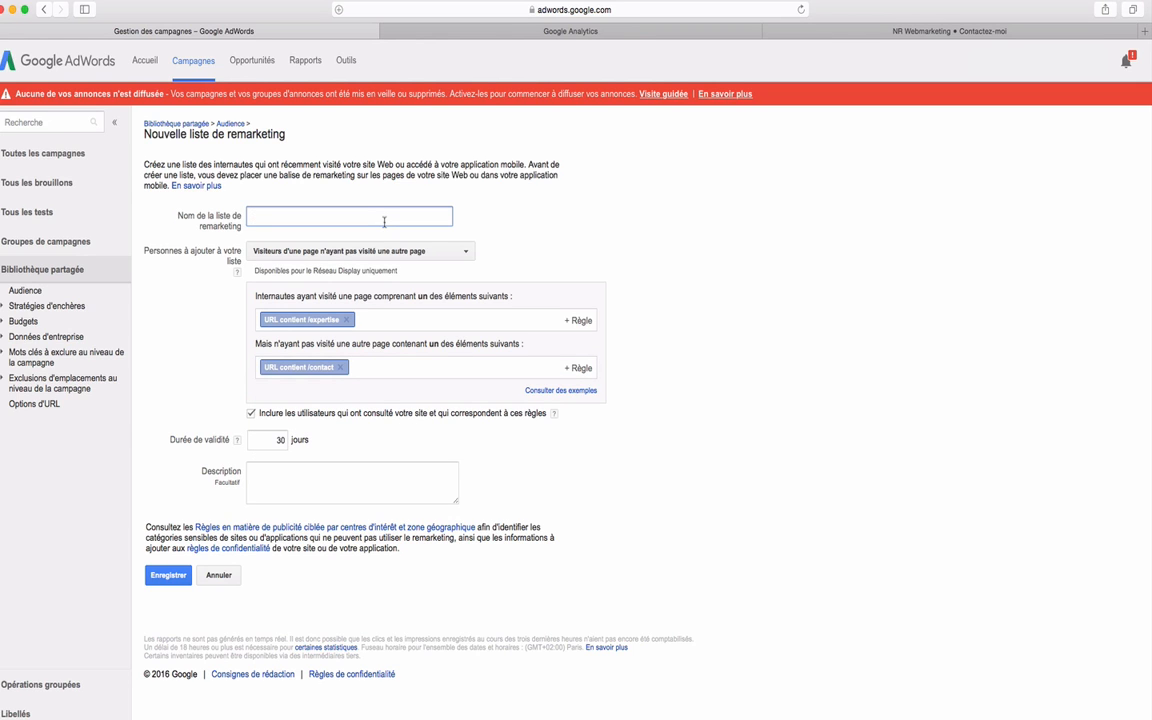
text(Visiteurs page /expertise - /contact)
Describe the list as "Visiteurs de la page /expertise n'ayant pas visité la page /contact" and save it.
click(292, 491)
text(Visiteur)
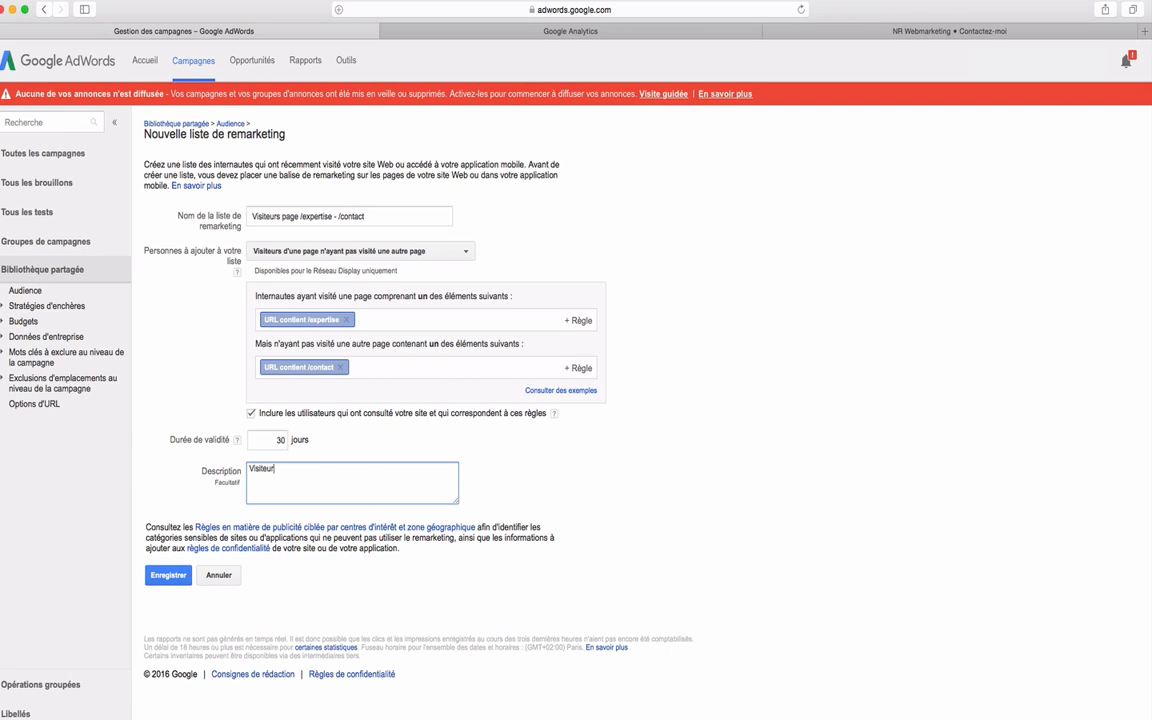
text(s de la page /expertise n'ayant pas visité la page /contact)
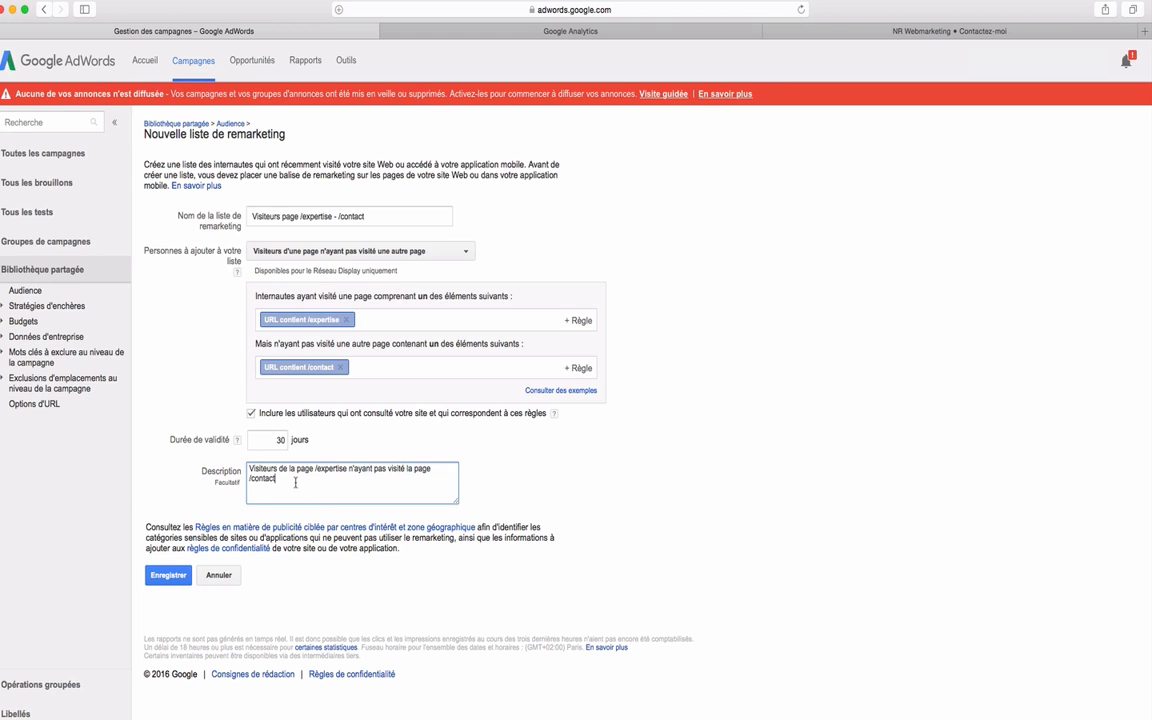
click(170, 582)
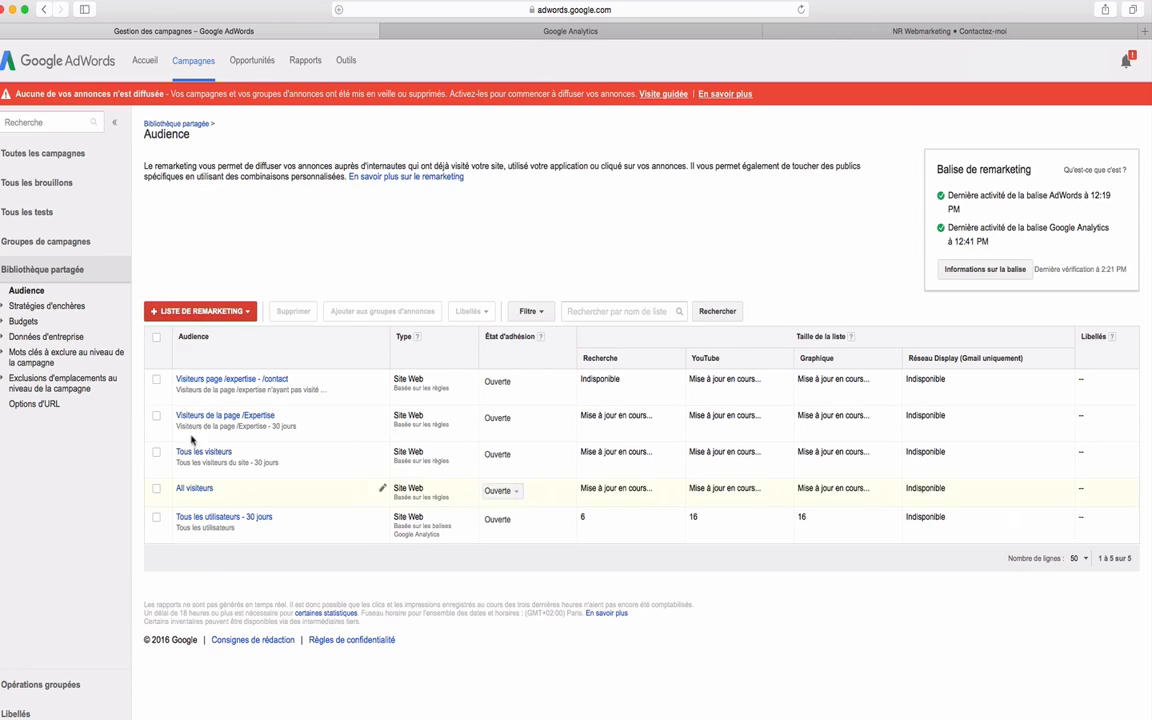
Start another remarketing list for website visitors, keeping "Visiteurs d'une page" as the people to add.
click(207, 313)
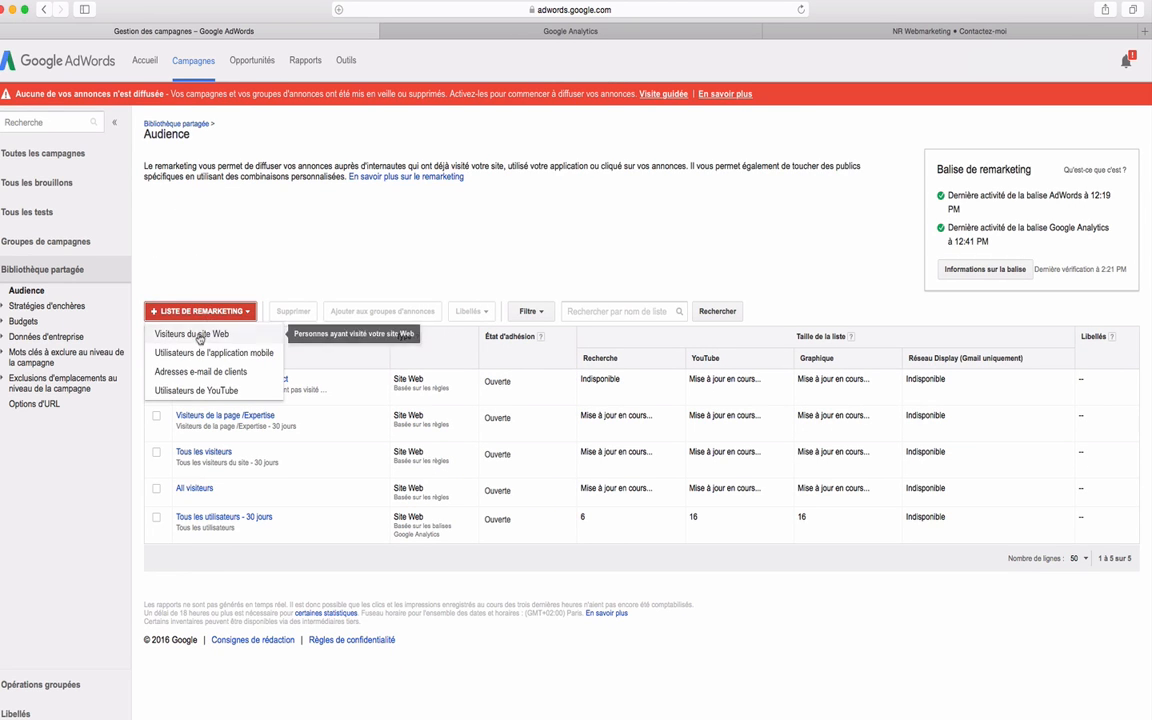
click(197, 261)
click(294, 254)
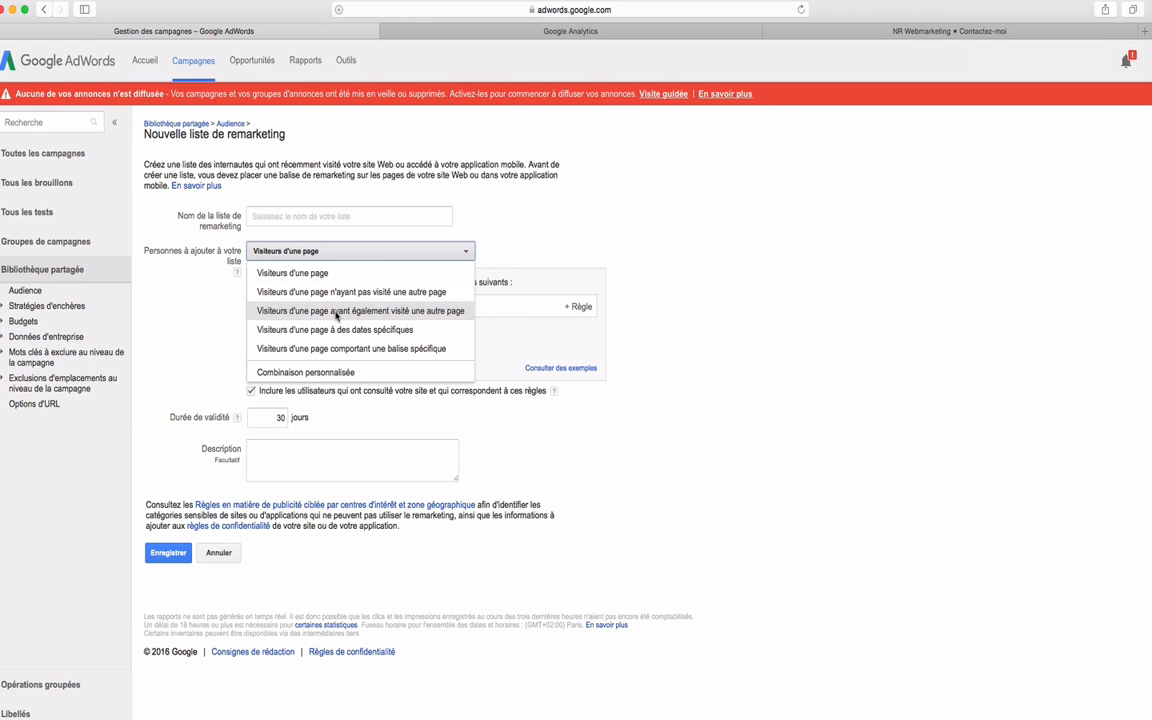
click(465, 251)
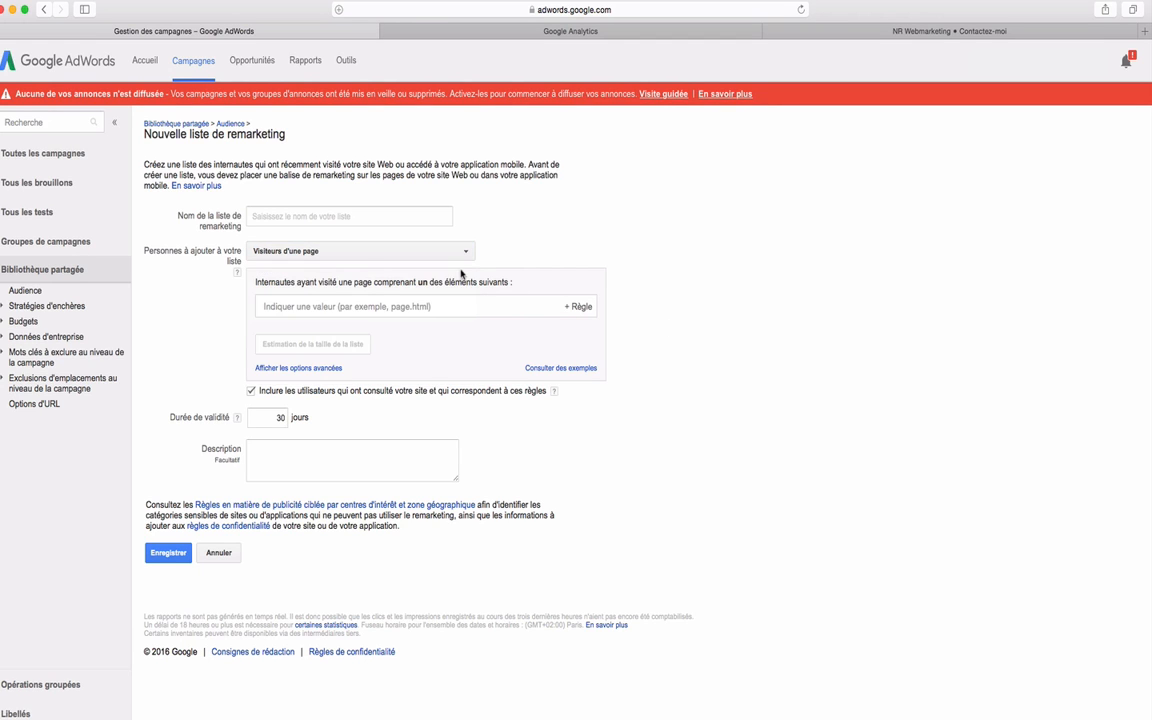
click(349, 308)
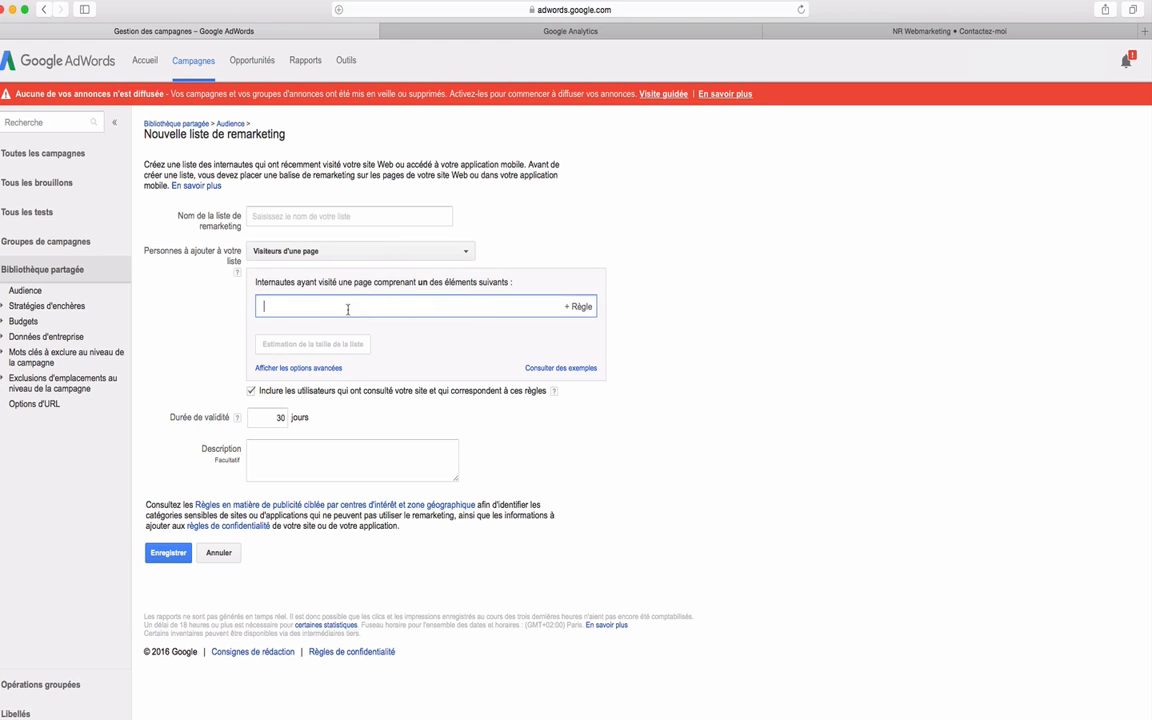
Review the content of the Expertise and Prestations pages on the NR Webmarketing site.
click(775, 31)
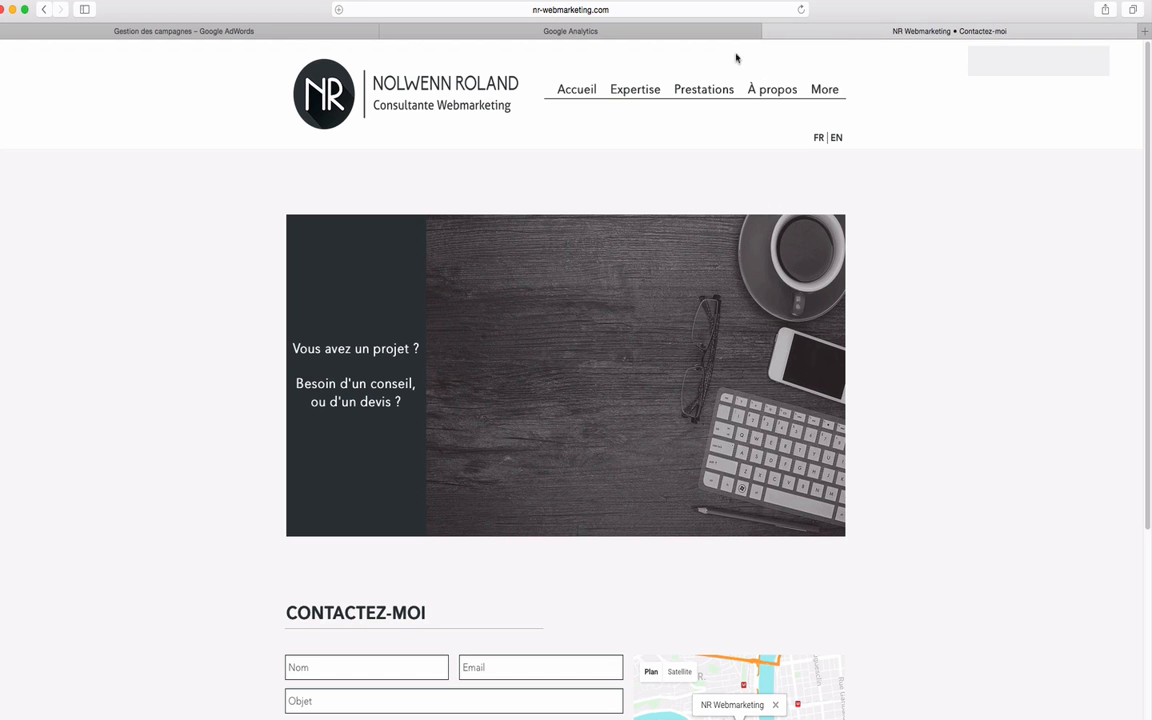
click(636, 91)
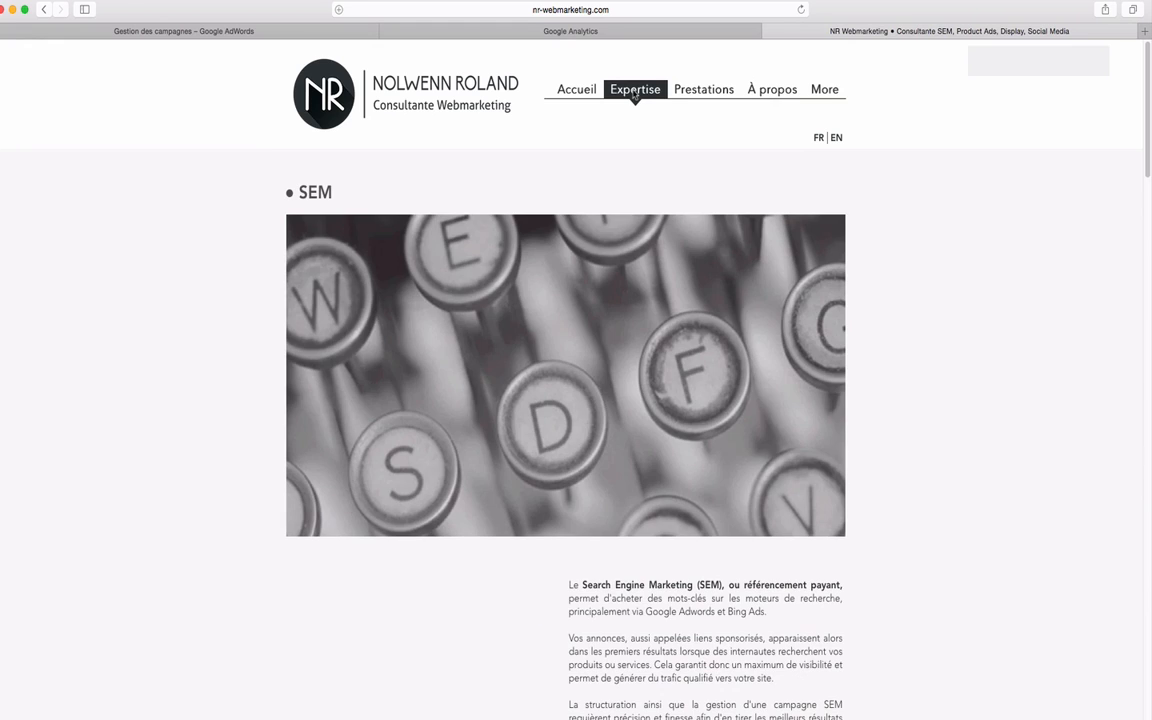
scroll(666, 145, down, 10)
scroll(735, 329, up, 10)
click(716, 95)
scroll(741, 424, down, 15)
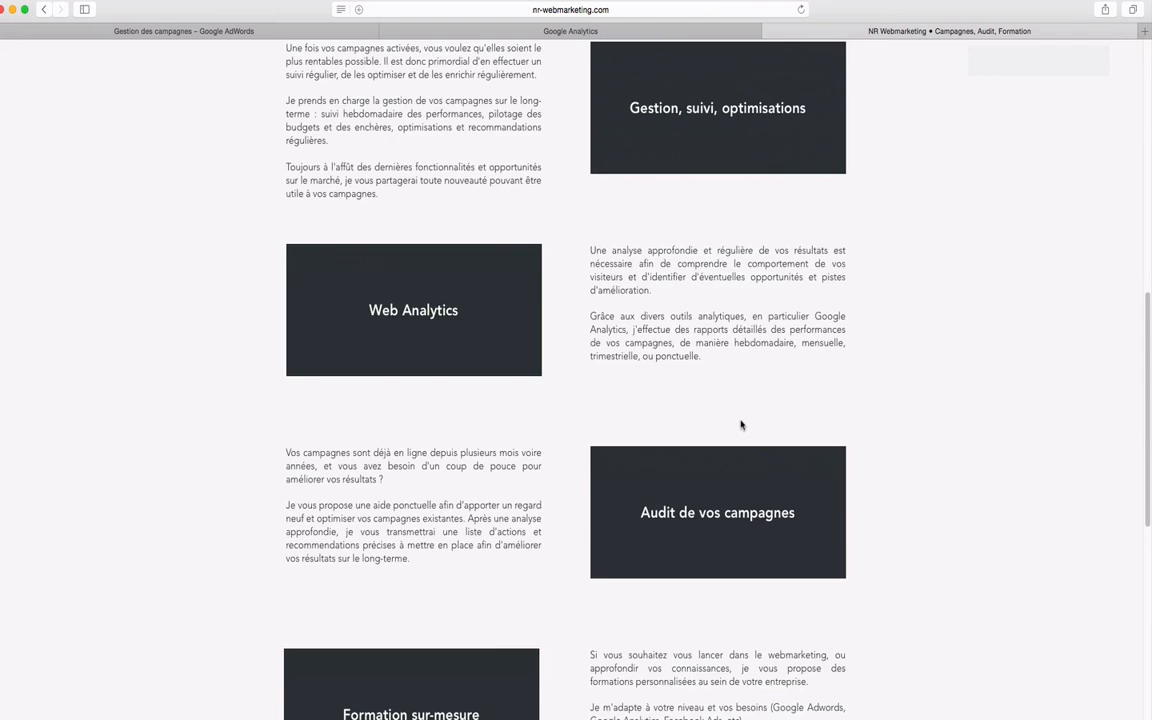
scroll(741, 424, up, 15)
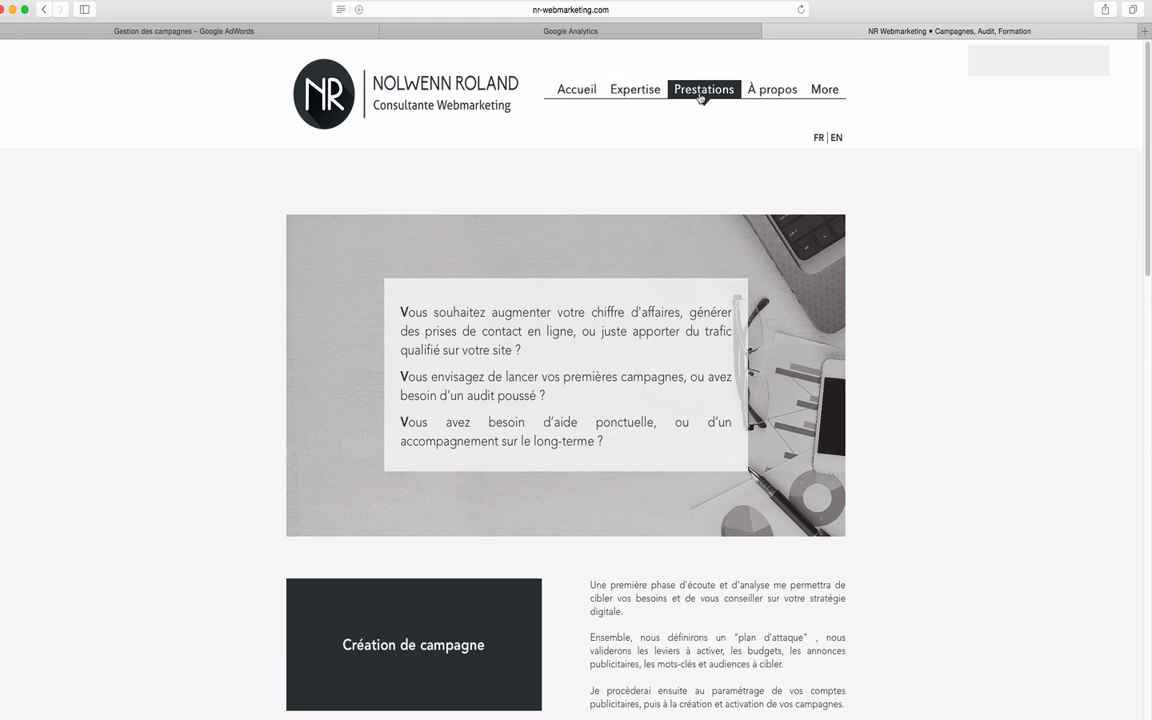
Return to Google AdWords and name the new remarketing list "Visiteurs pages Expertise ET Prestations".
click(262, 33)
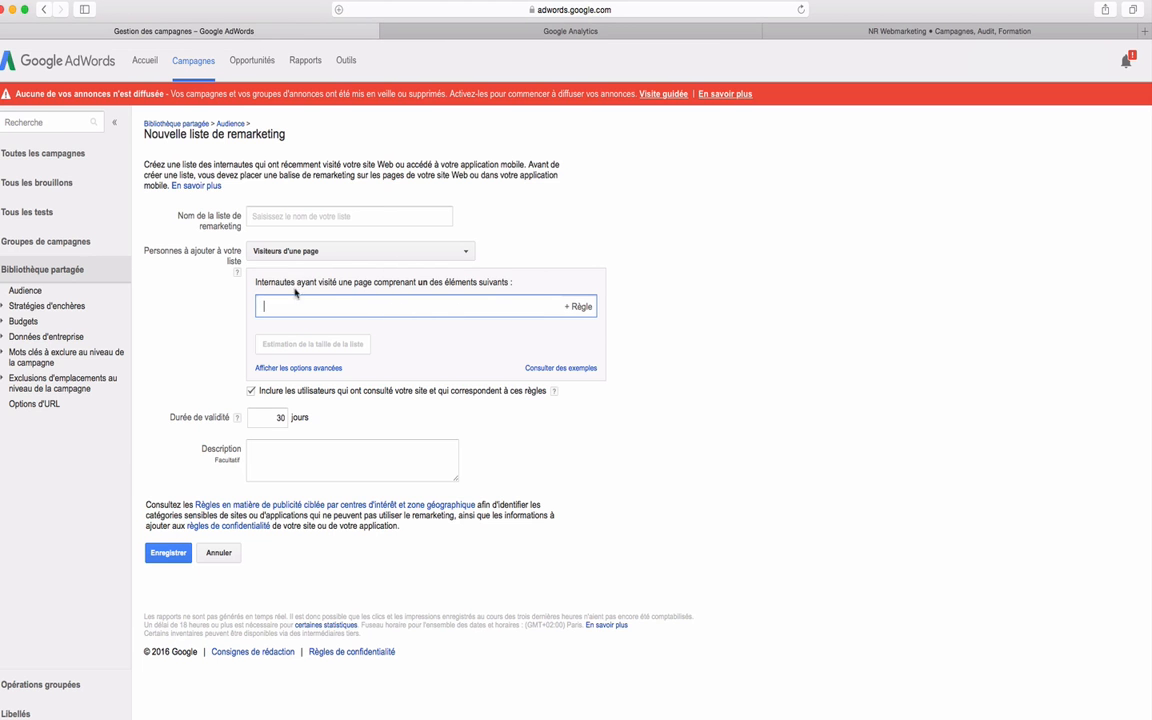
click(284, 218)
text(Visi)
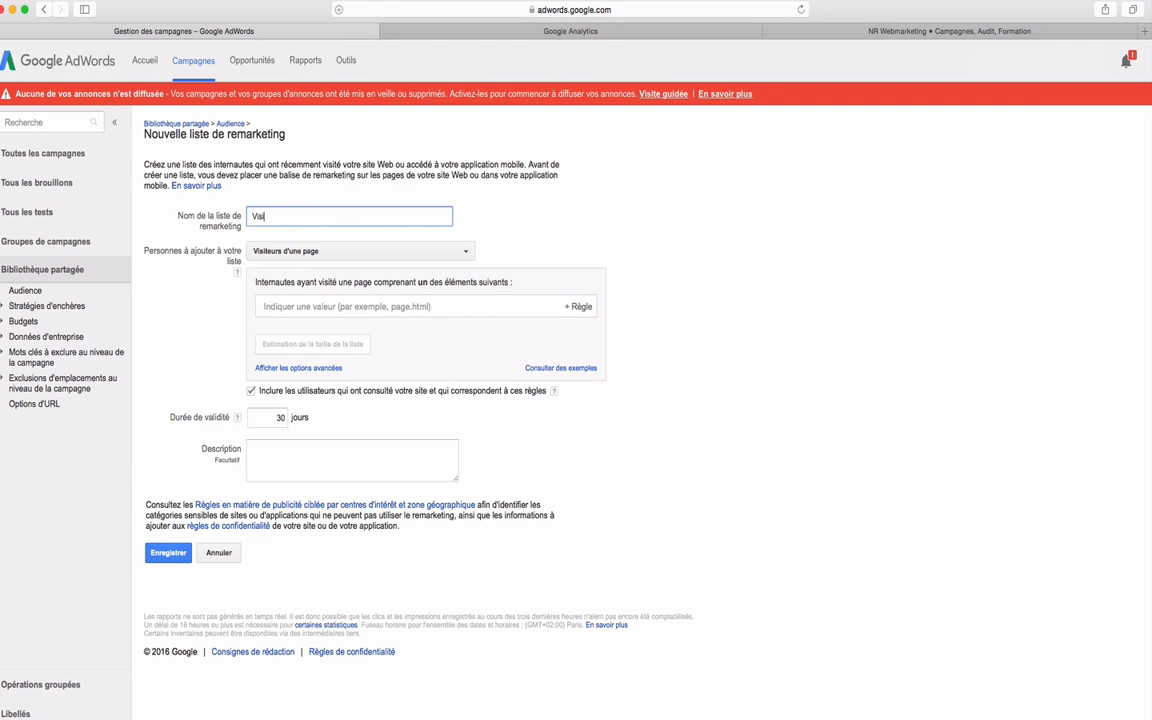
text(teurs pages Expertise ET Prestations)
click(314, 442)
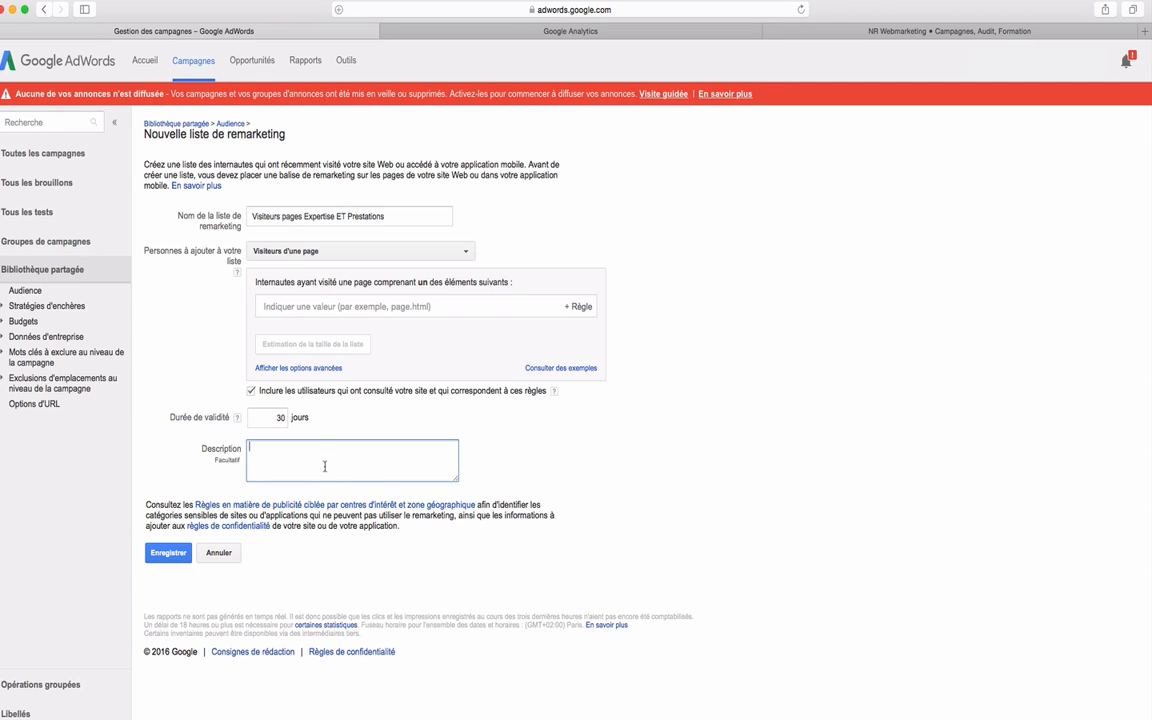
Set the people to add to "Visiteurs d'une page ayant également visité une autre page", with "URL contient /expertise" as the first page rule.
click(383, 306)
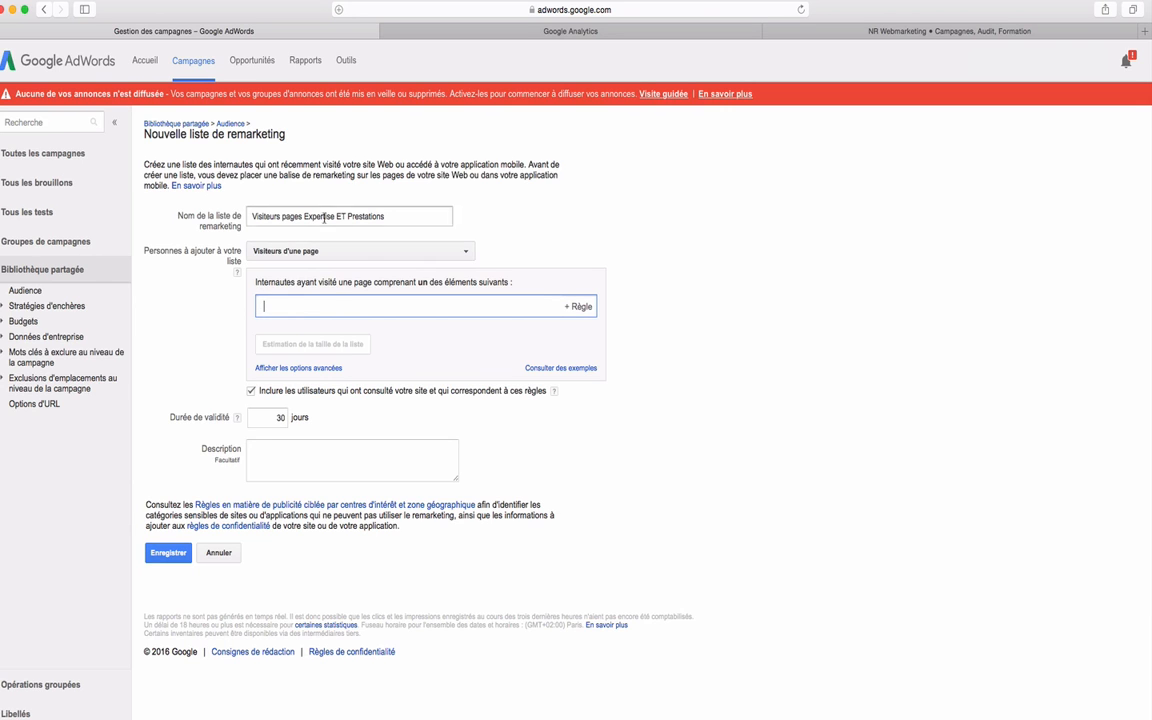
click(300, 251)
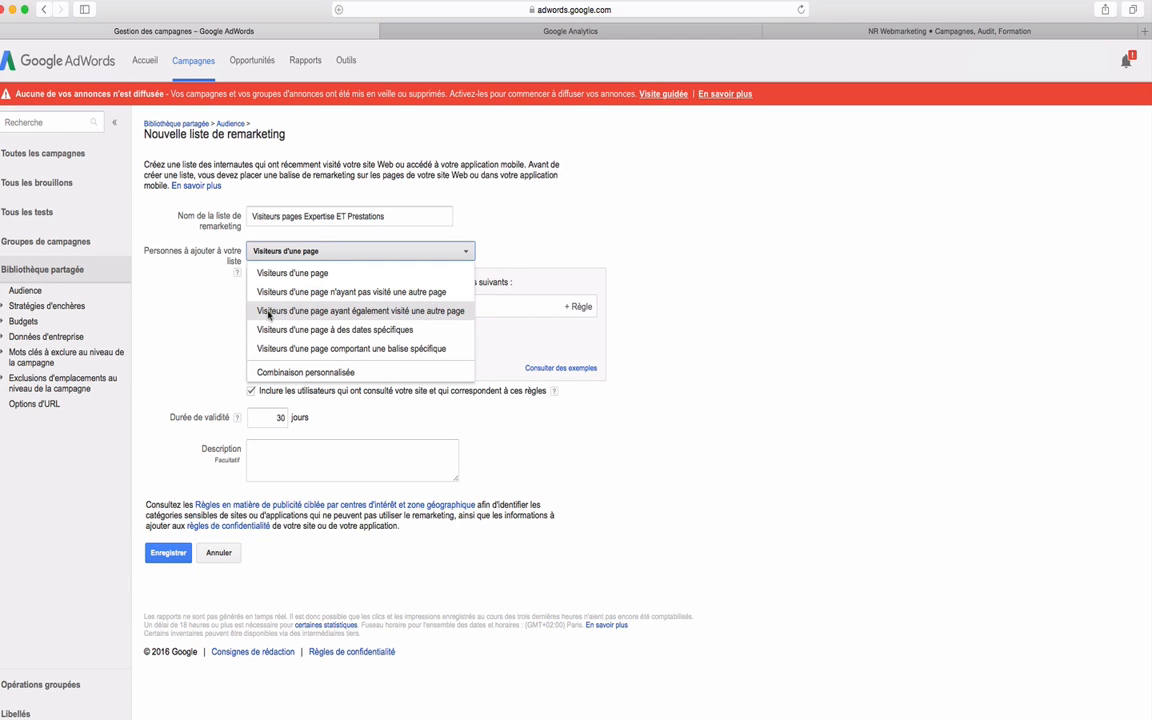
click(268, 313)
text(/expertise)
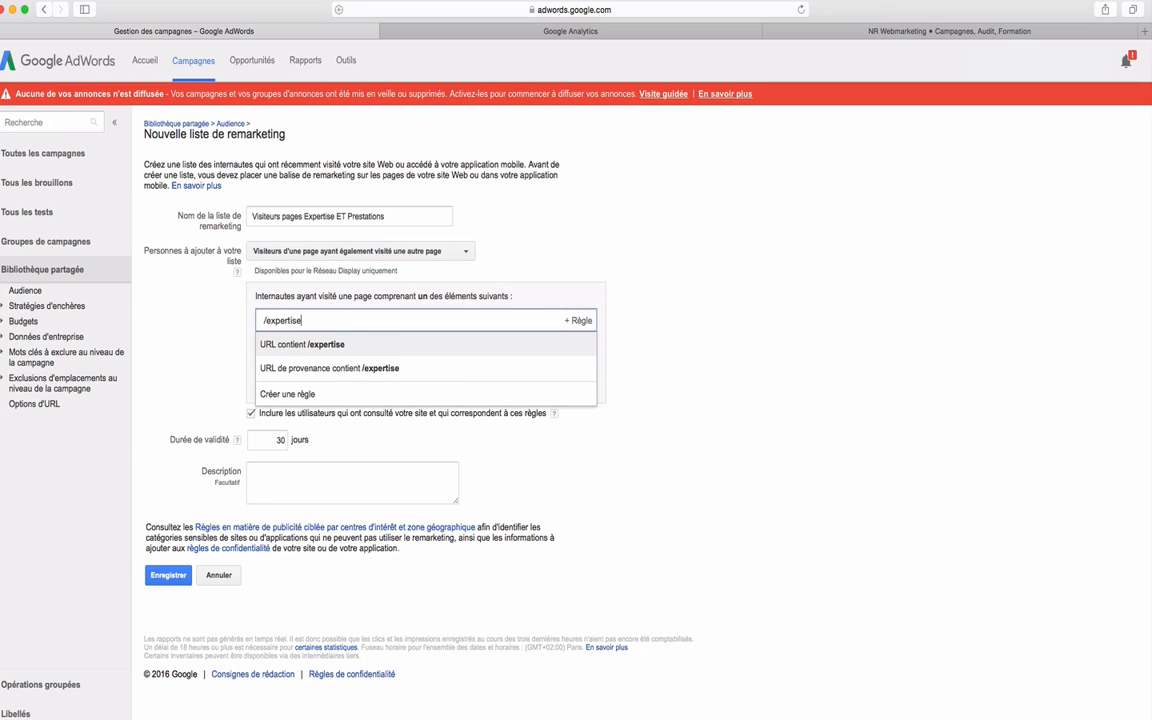
click(290, 344)
Add "URL contient /prestations" as the rule for the other visited page.
click(306, 368)
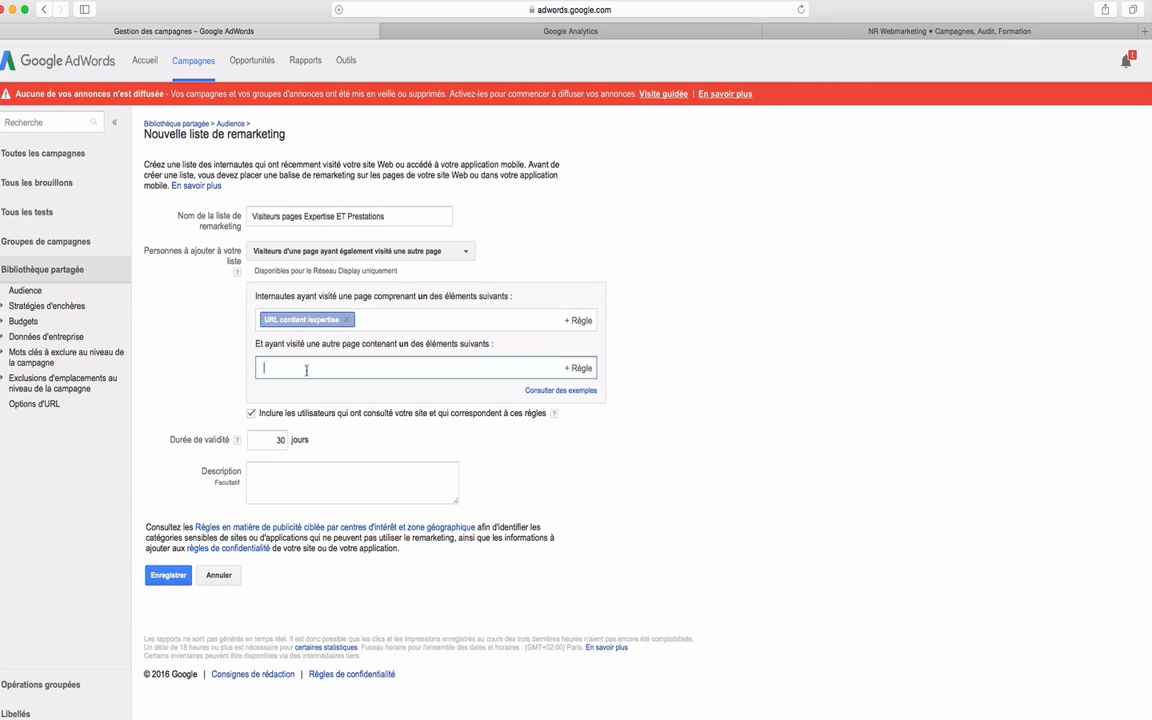
text(/prestations)
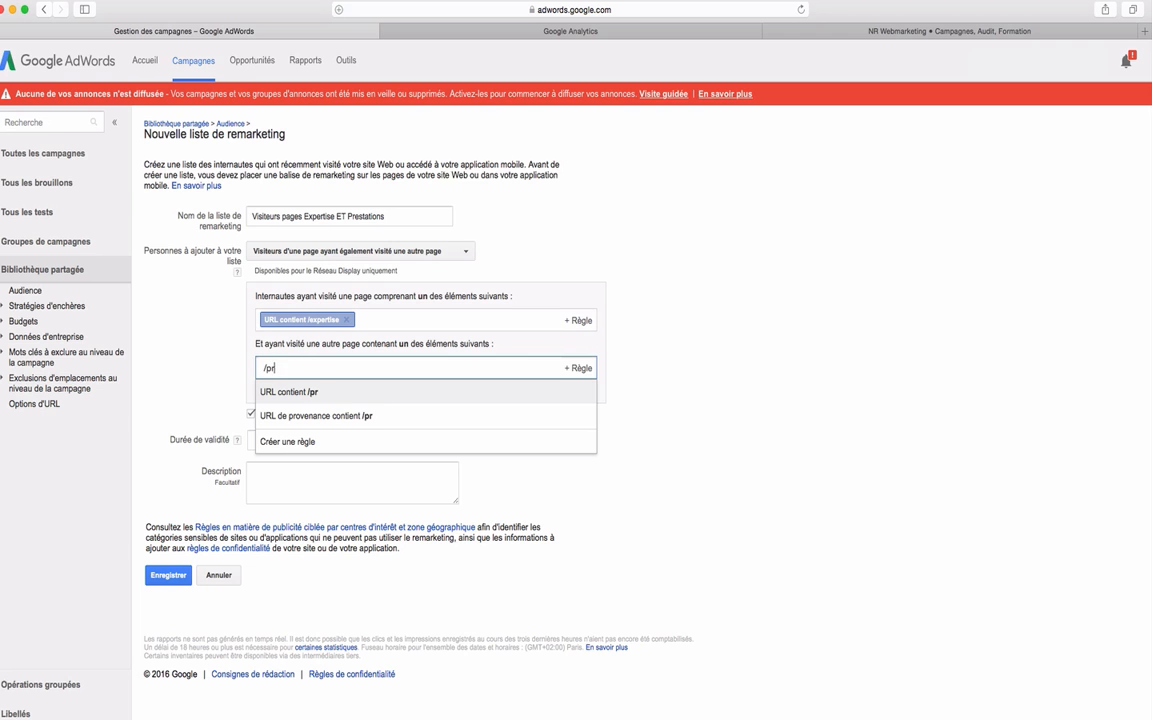
click(411, 392)
Switch to the NR Webmarketing site and check the web addresses of the Prestations and Expertise pages.
click(789, 33)
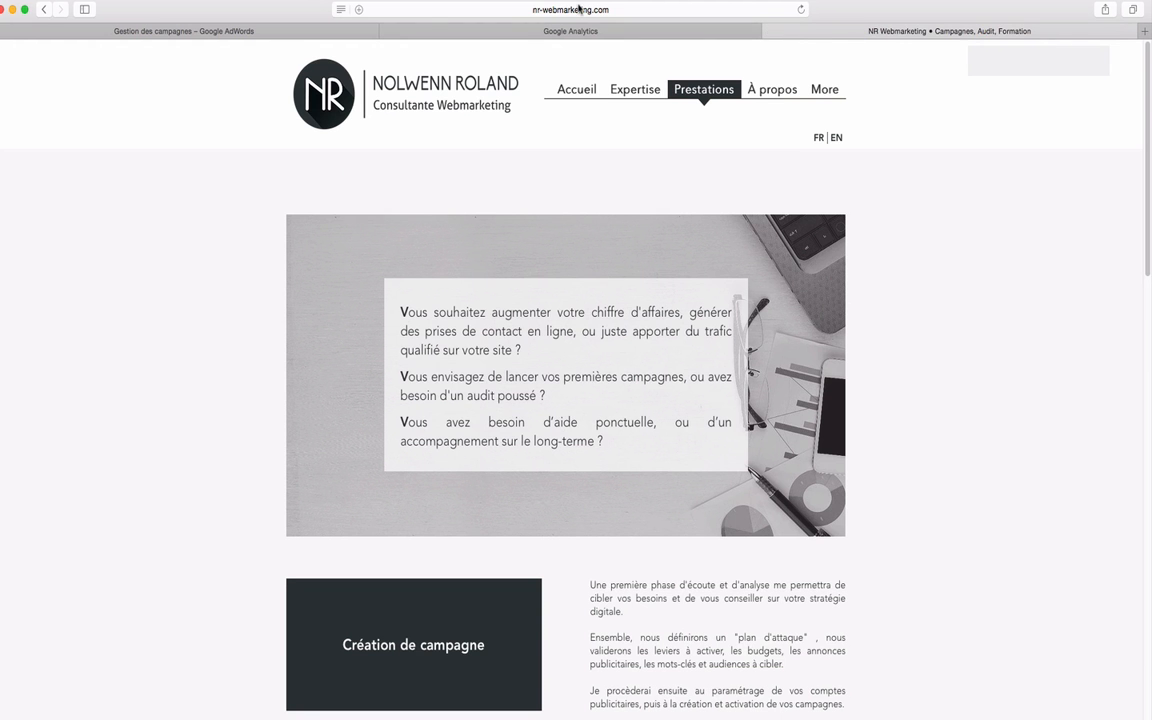
click(520, 9)
click(485, 10)
click(882, 171)
click(640, 90)
click(622, 10)
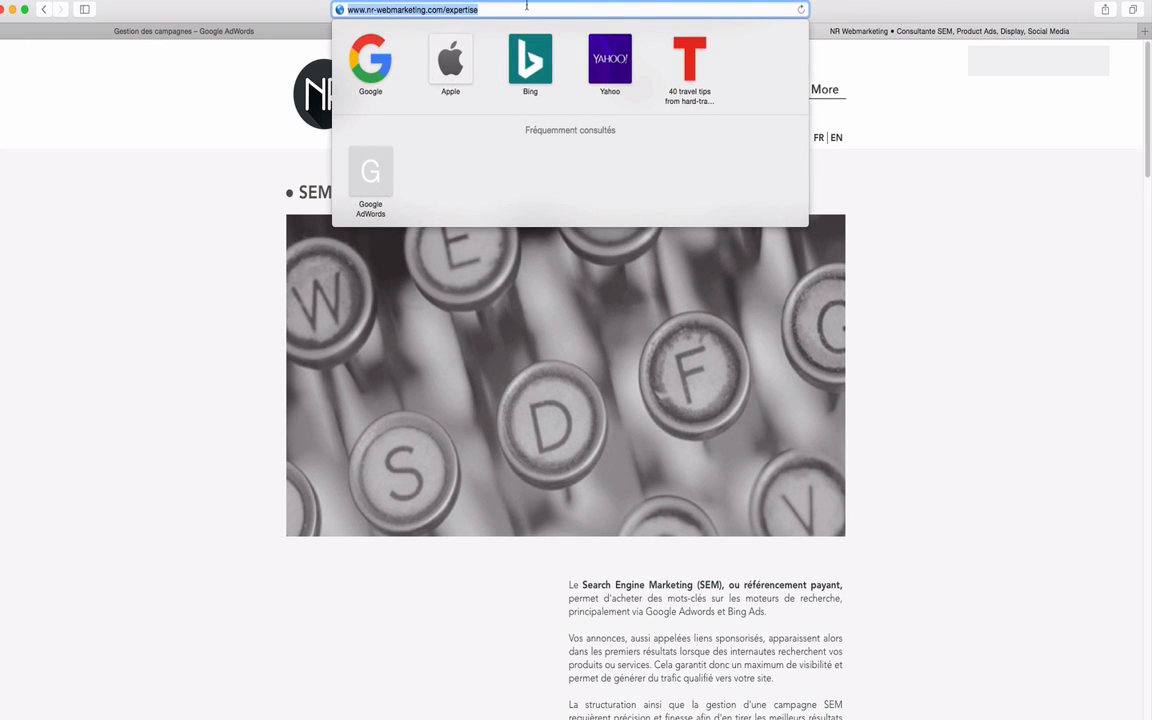
Return to Google AdWords and save the Expertise and Prestations remarketing list.
click(255, 32)
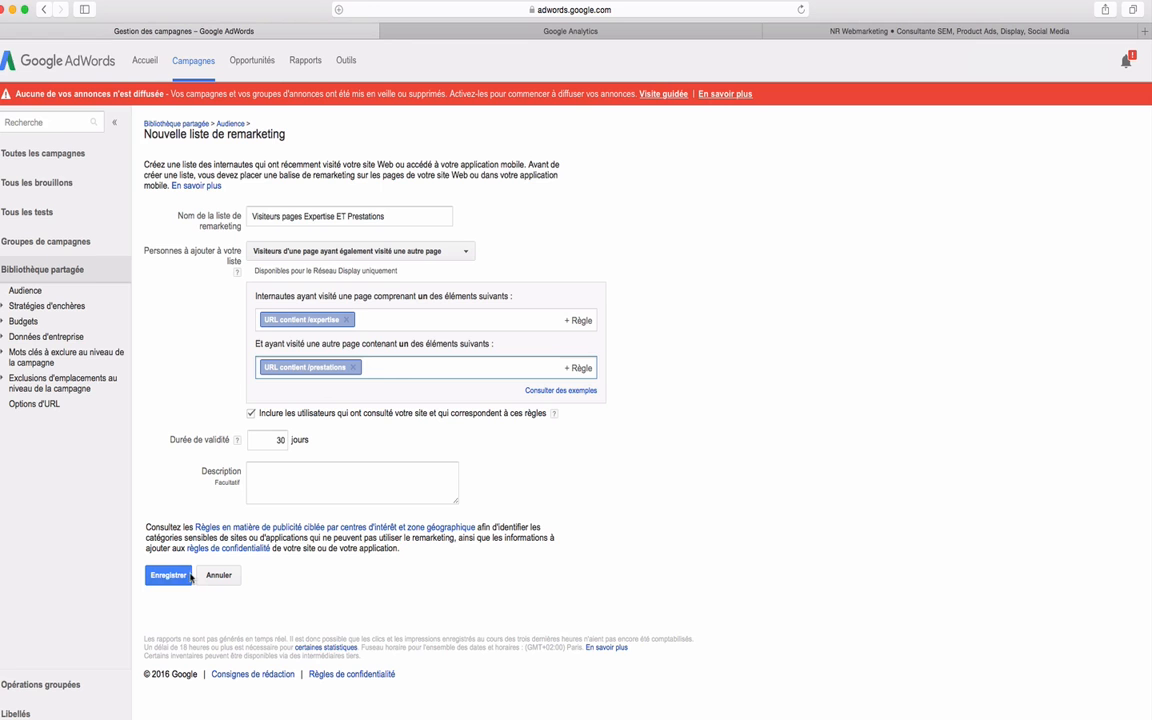
click(281, 441)
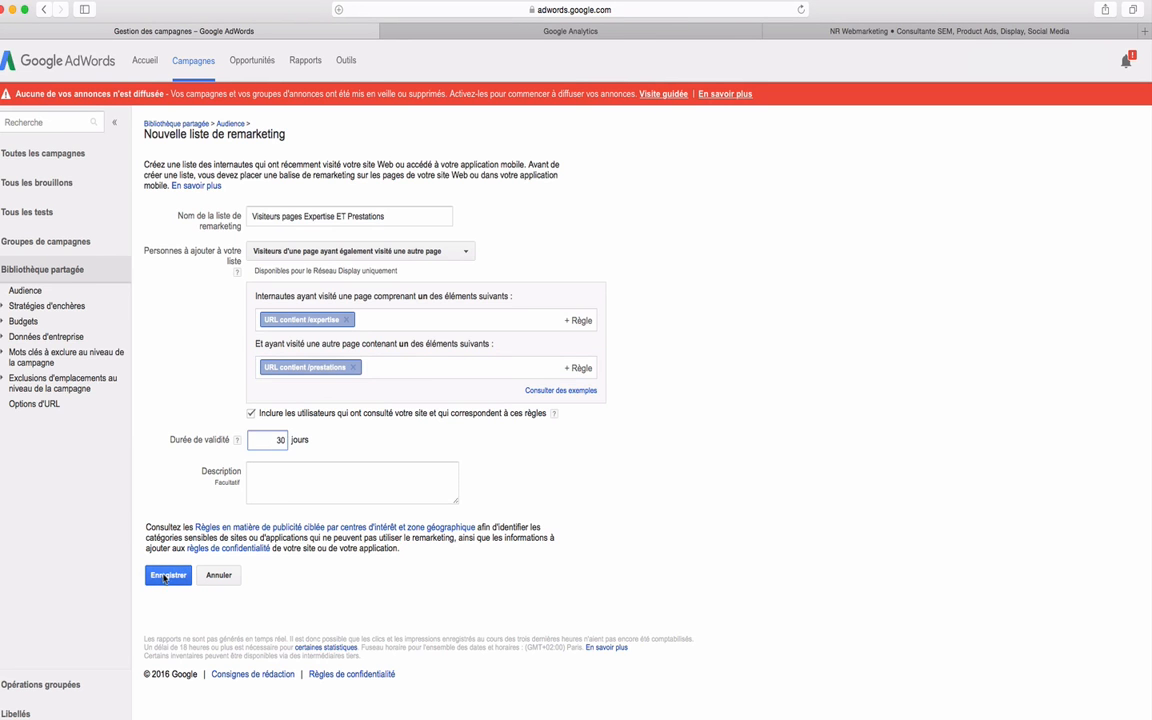
click(166, 575)
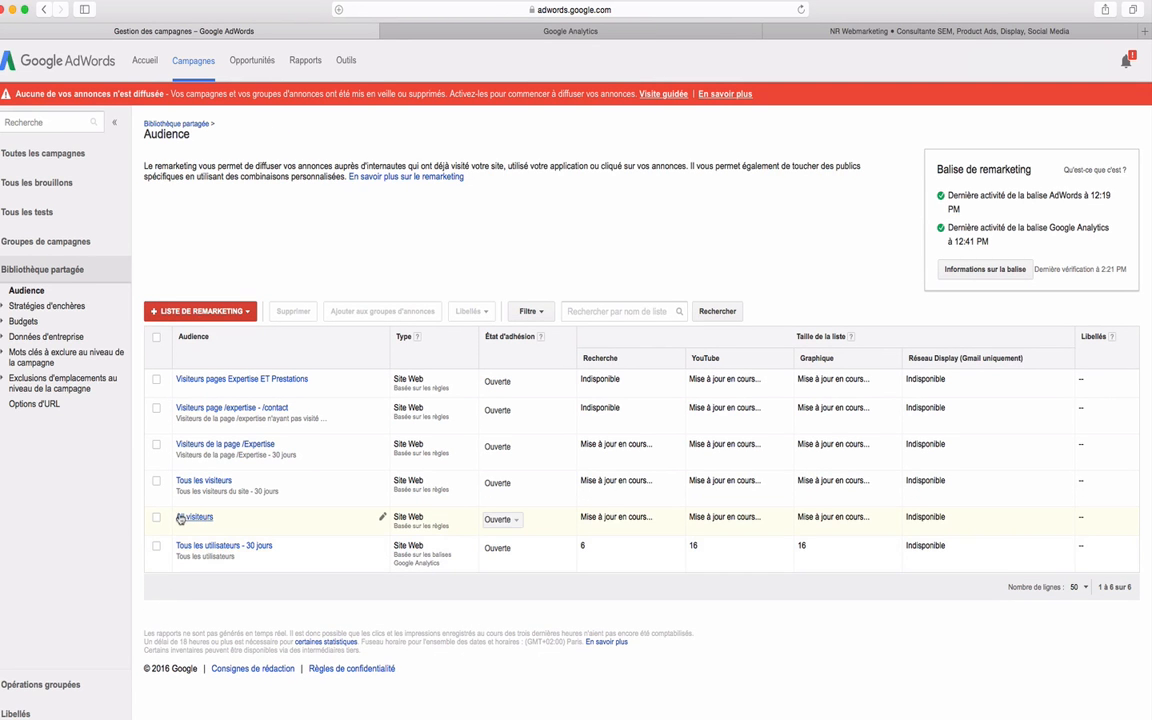
Start another website visitors remarketing list targeting "Visiteurs d'une page à des dates spécifiques".
click(200, 311)
click(205, 336)
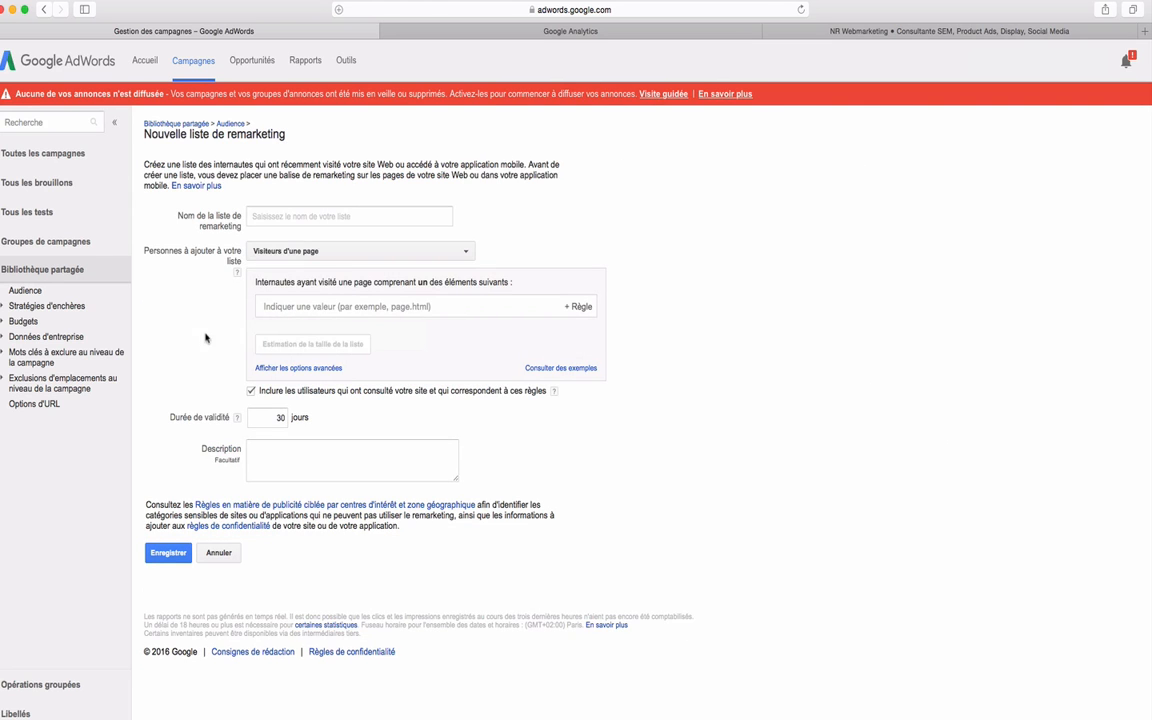
click(292, 251)
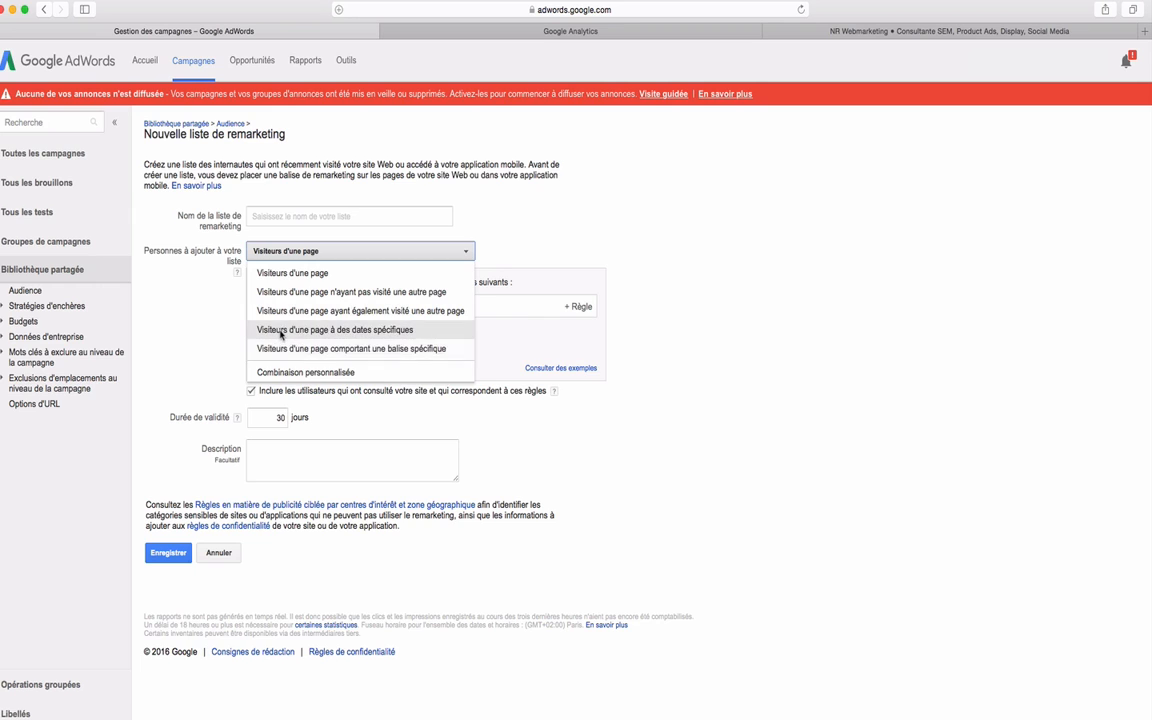
click(265, 330)
Add the page rule "URL contient nr-webmarketing.com" to the date-specific list.
click(310, 307)
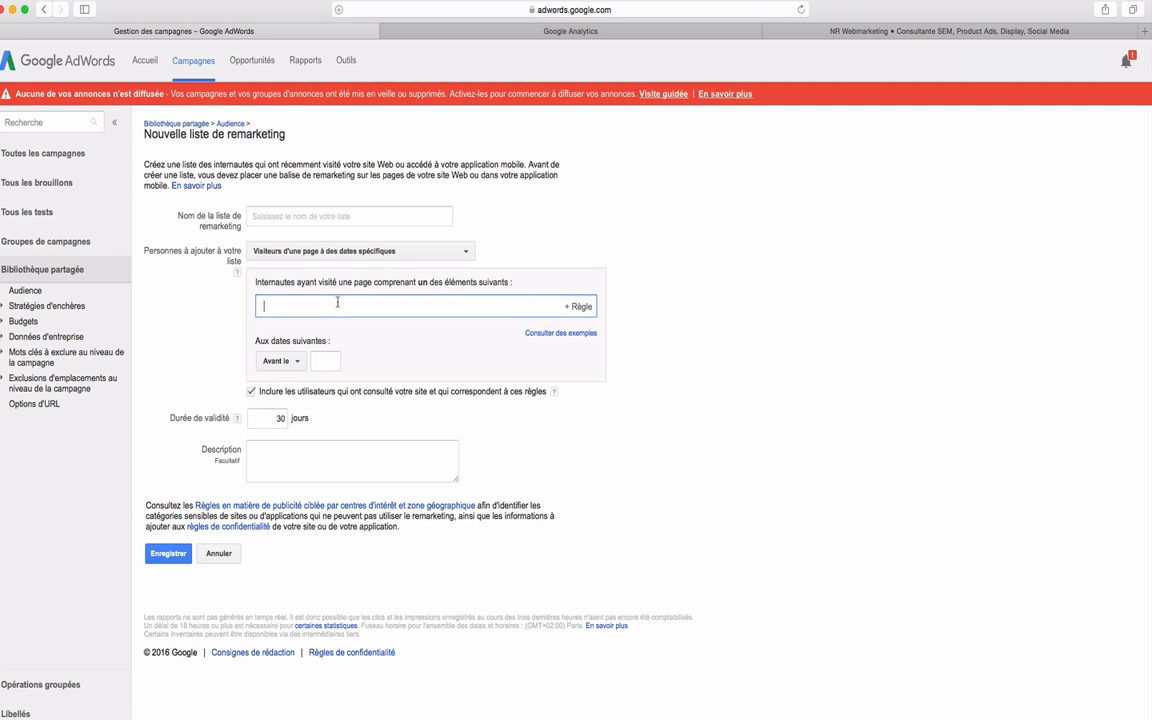
text(nr-webmarketing.com)
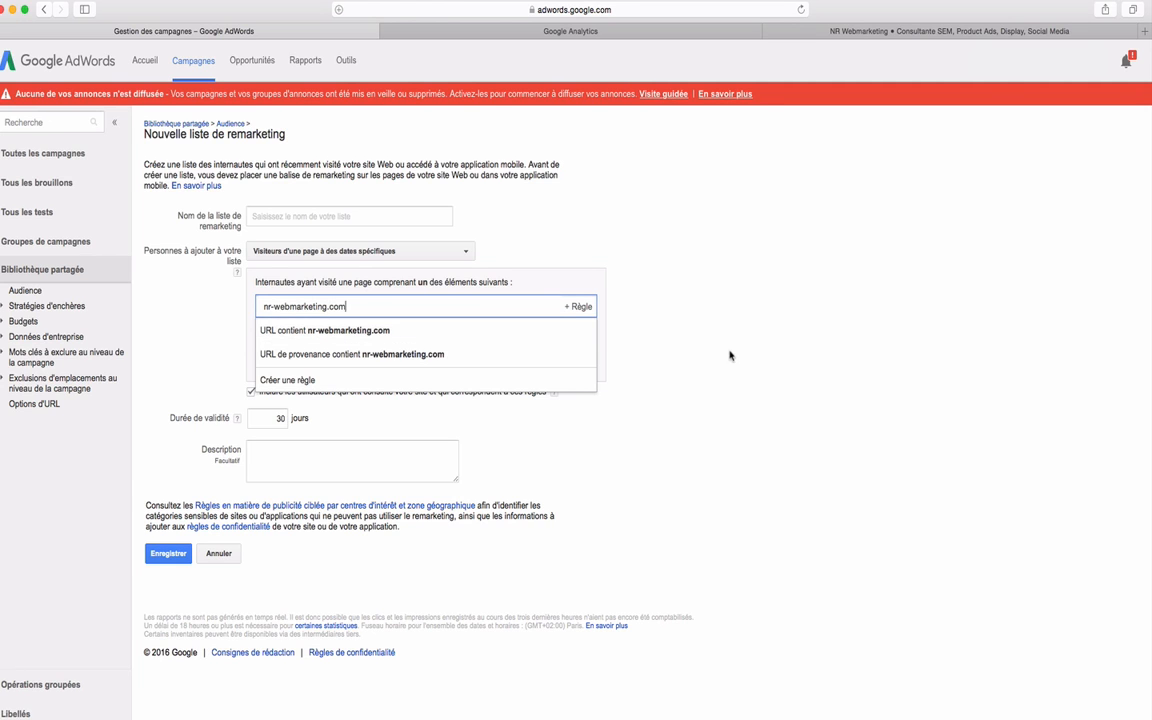
key(Return)
Restrict the visit dates to a period from 1 to 15 October 2016.
click(296, 364)
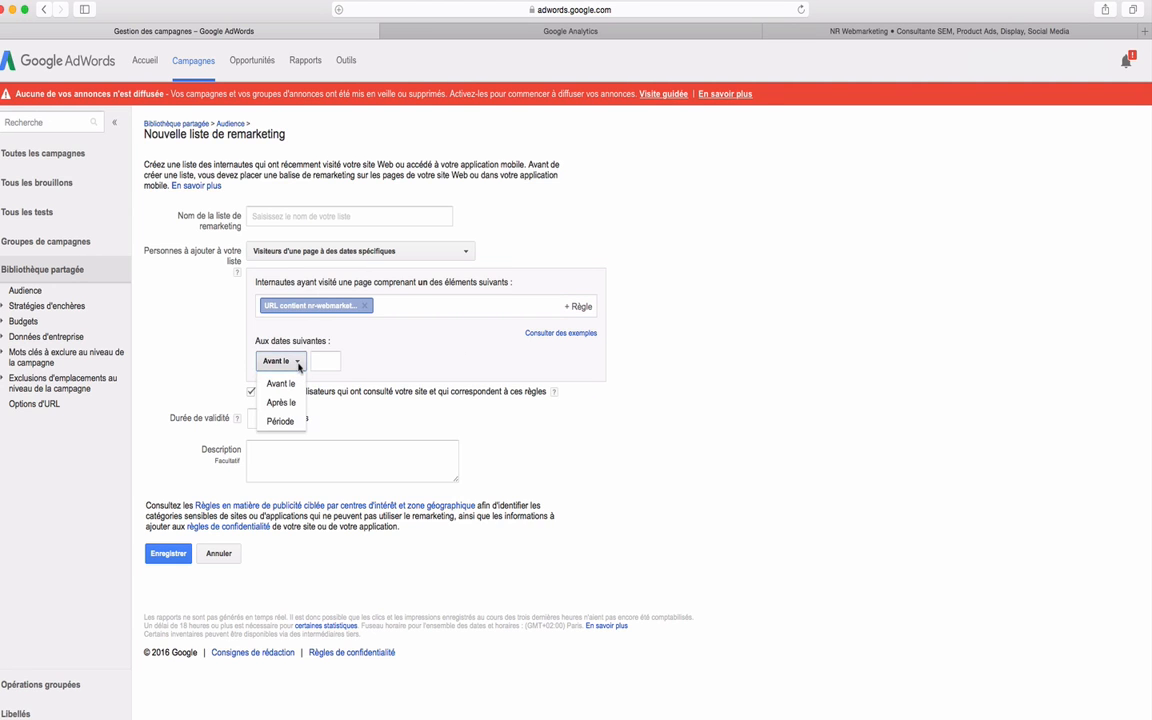
click(272, 383)
click(278, 361)
click(281, 422)
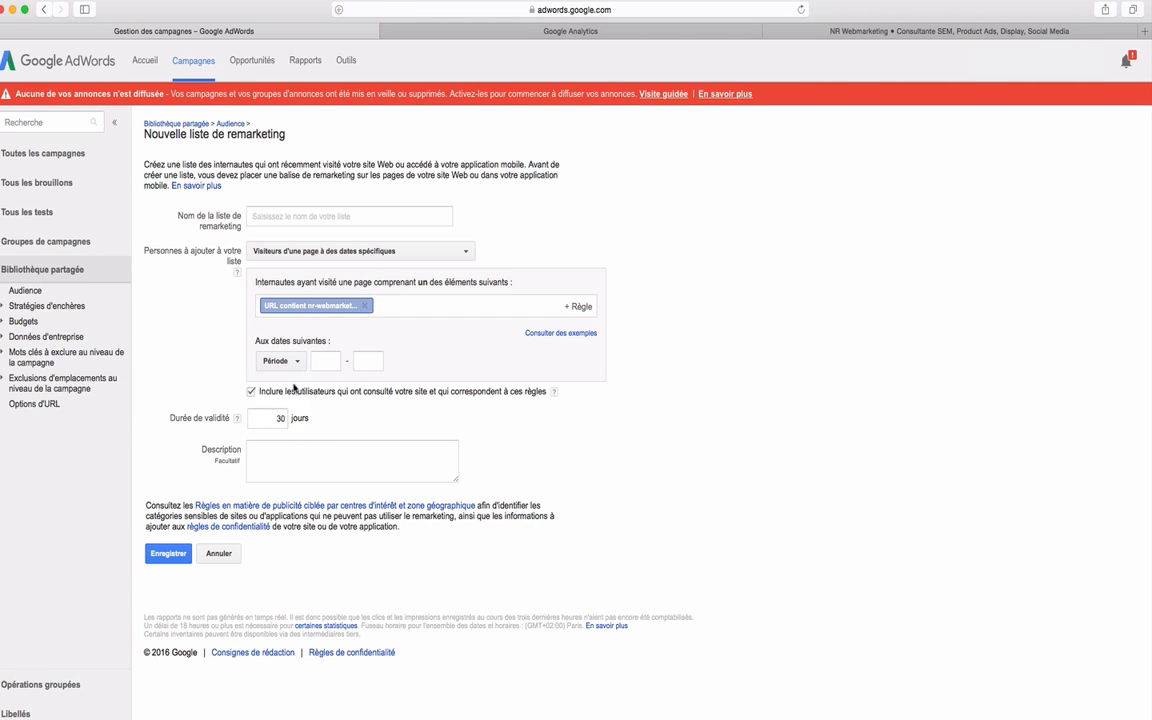
click(318, 360)
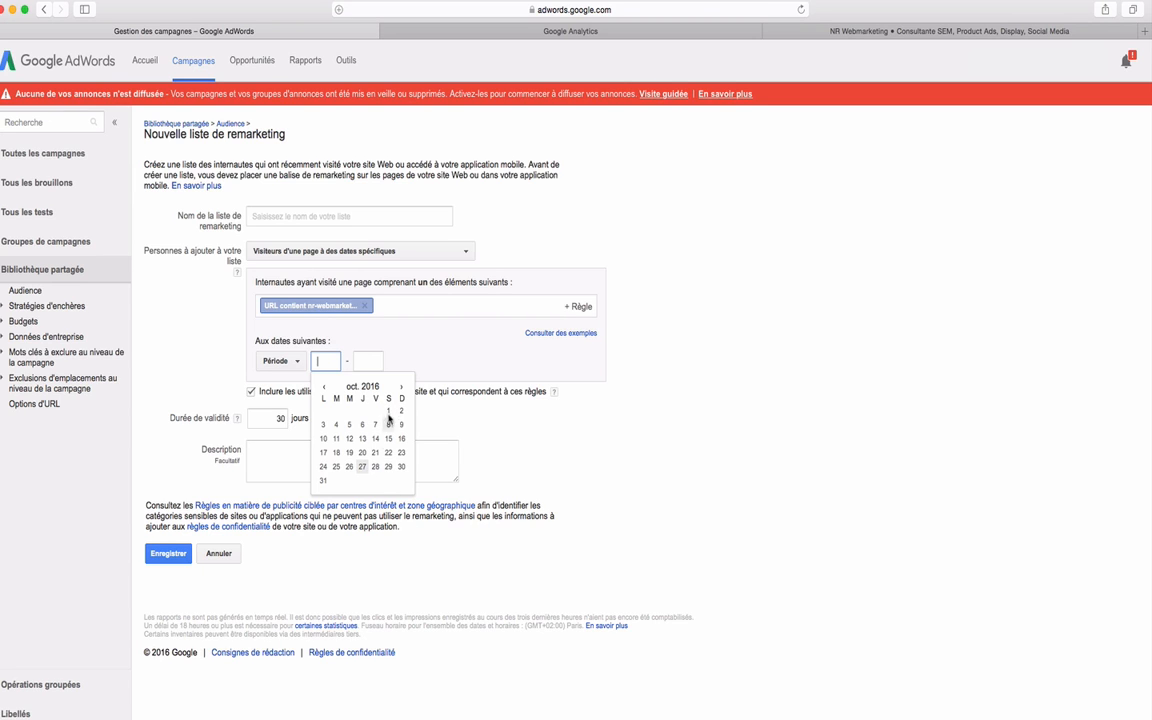
click(388, 412)
click(375, 362)
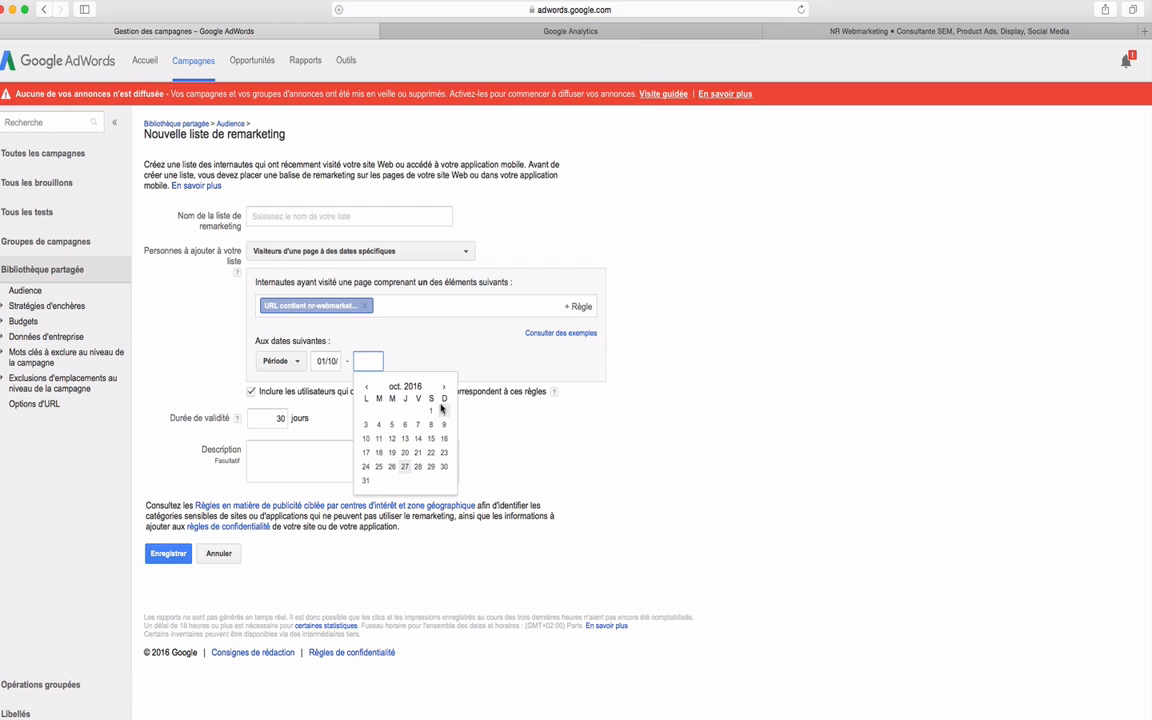
click(432, 440)
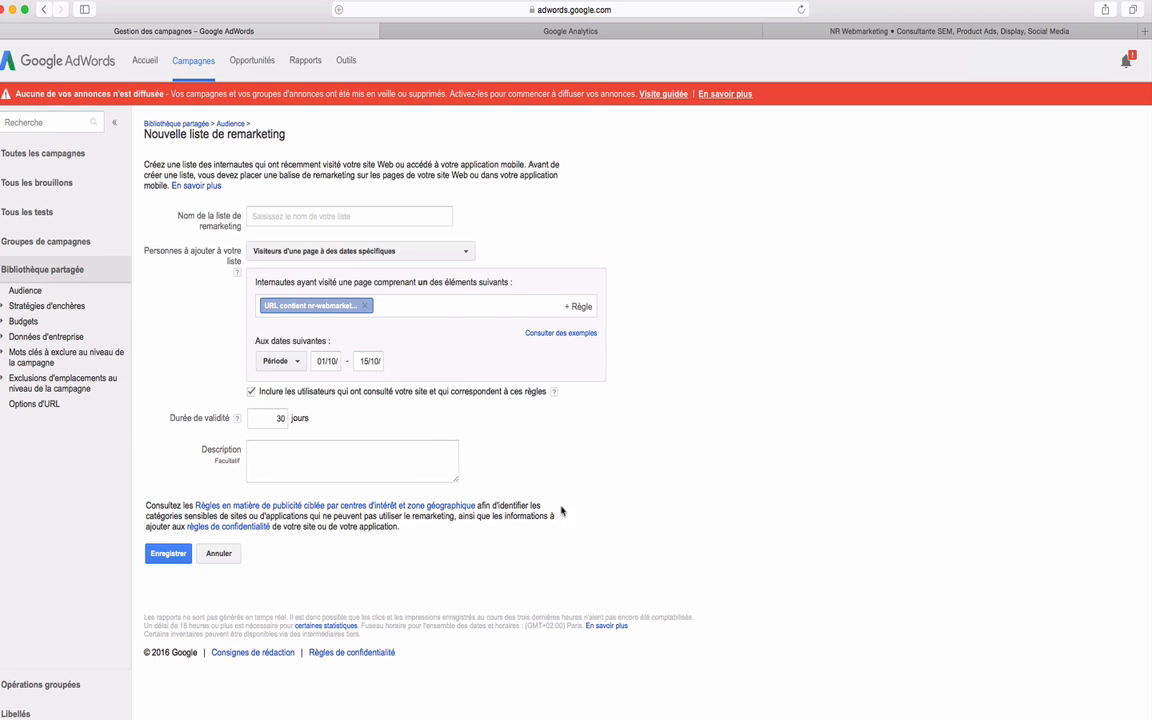
Name the list "Visiteurs entre le 1er-15 Octobre 2016" and save it.
click(271, 215)
text(Visiteurs)
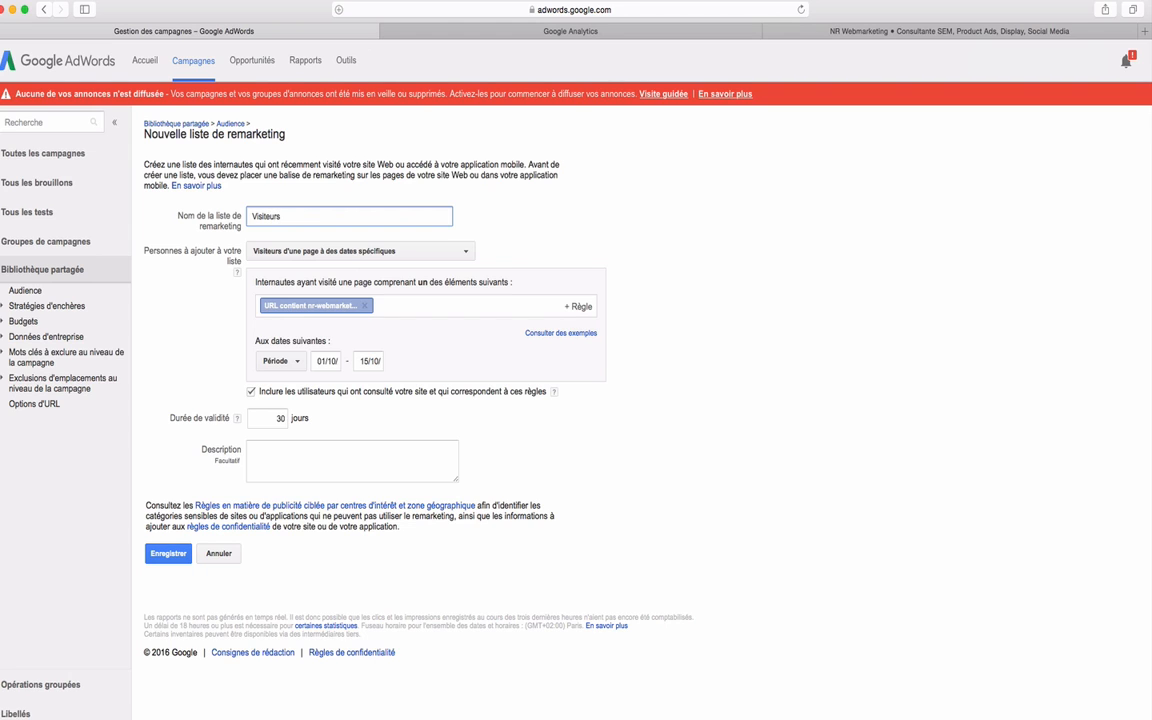
text( entre le 1er-15 Octobre 2016)
click(160, 556)
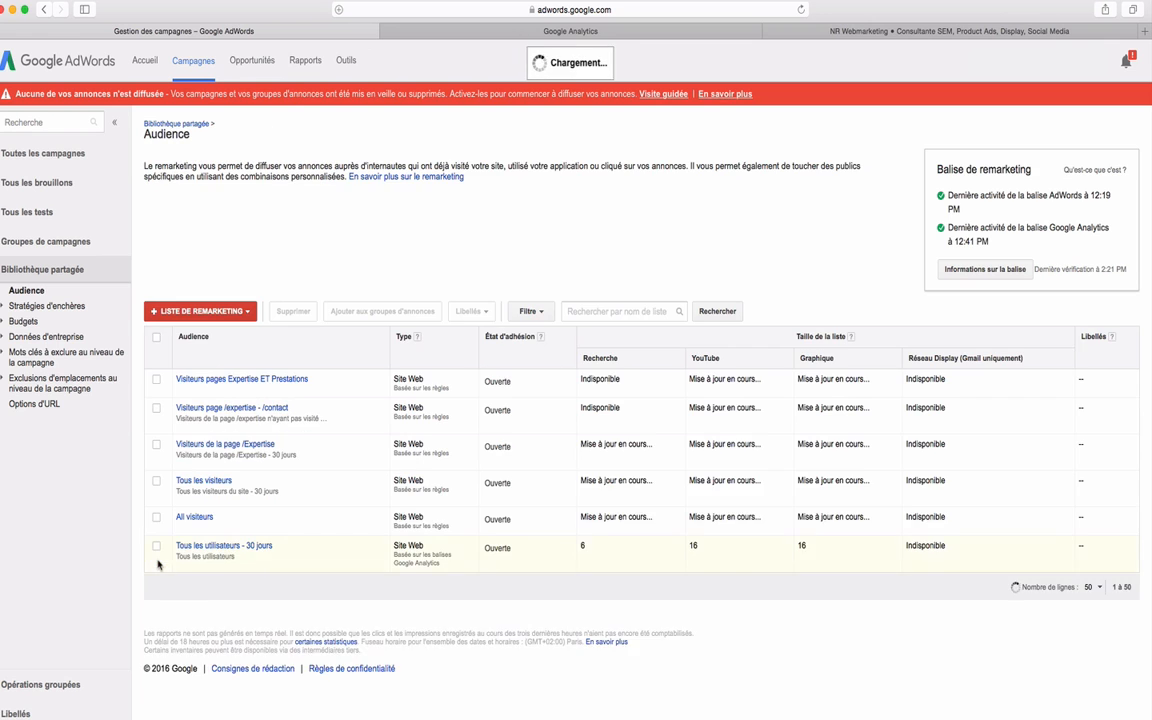
Start another website visitors remarketing list targeting "Visiteurs d'une page comportant une balise spécifique".
click(214, 312)
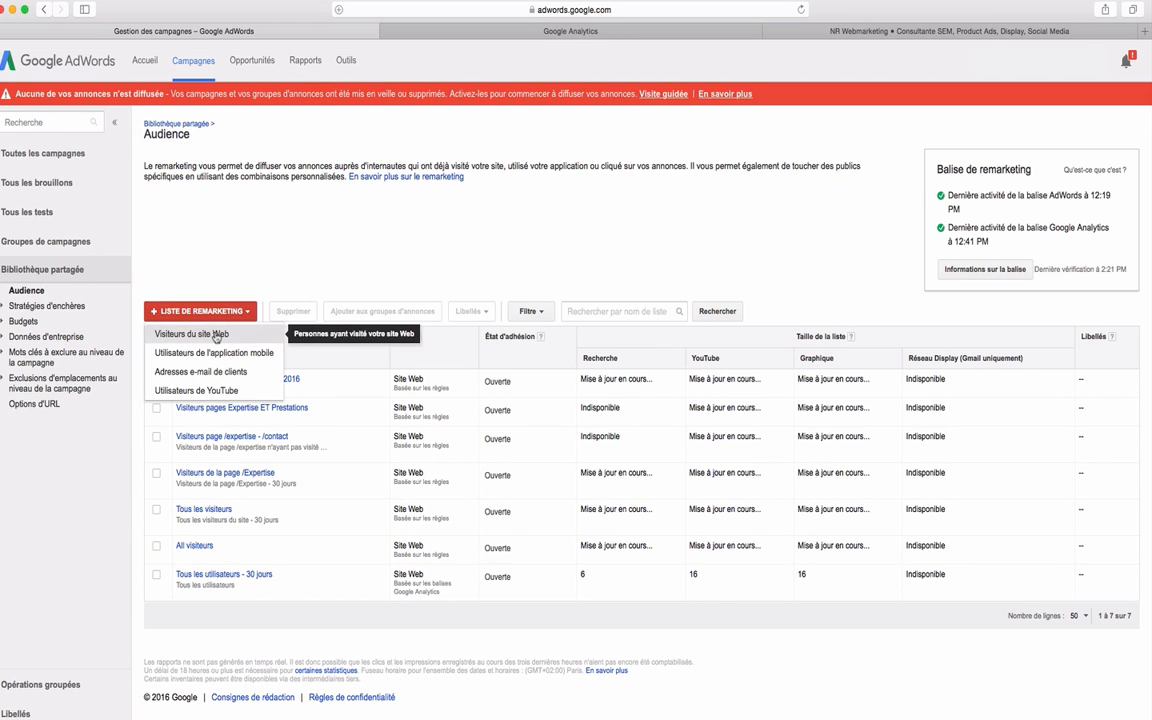
click(216, 336)
click(286, 254)
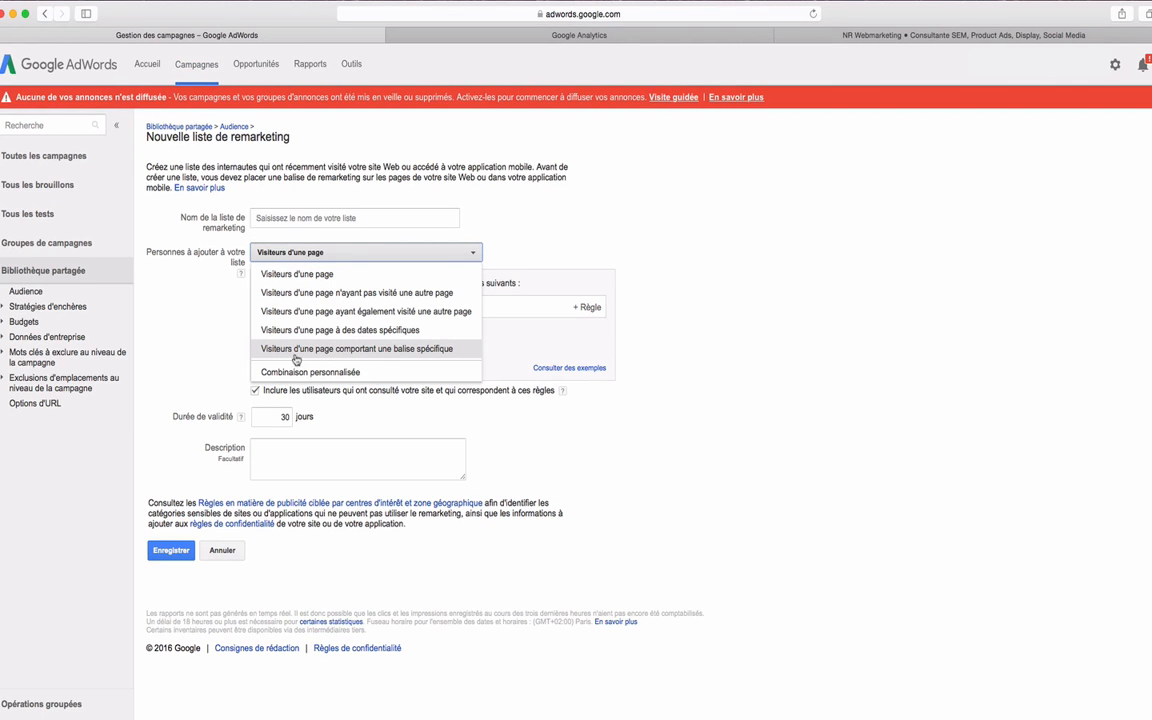
click(312, 349)
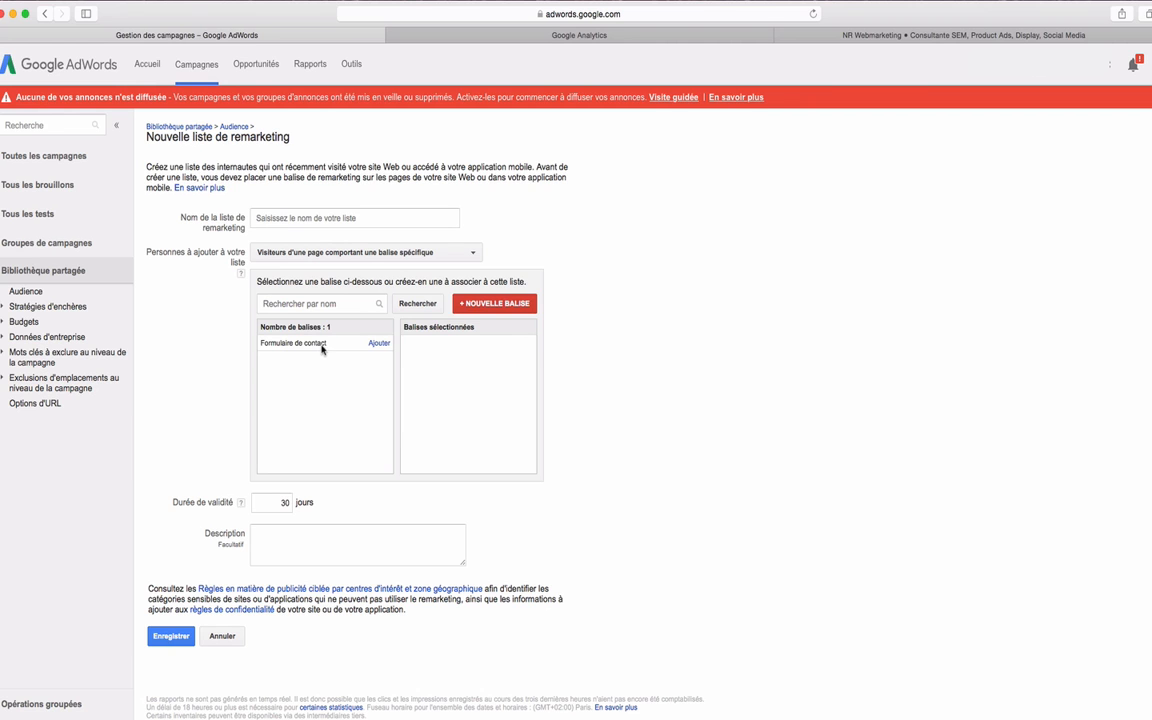
Switch to the NR Webmarketing site and view the form on its contact page.
click(913, 42)
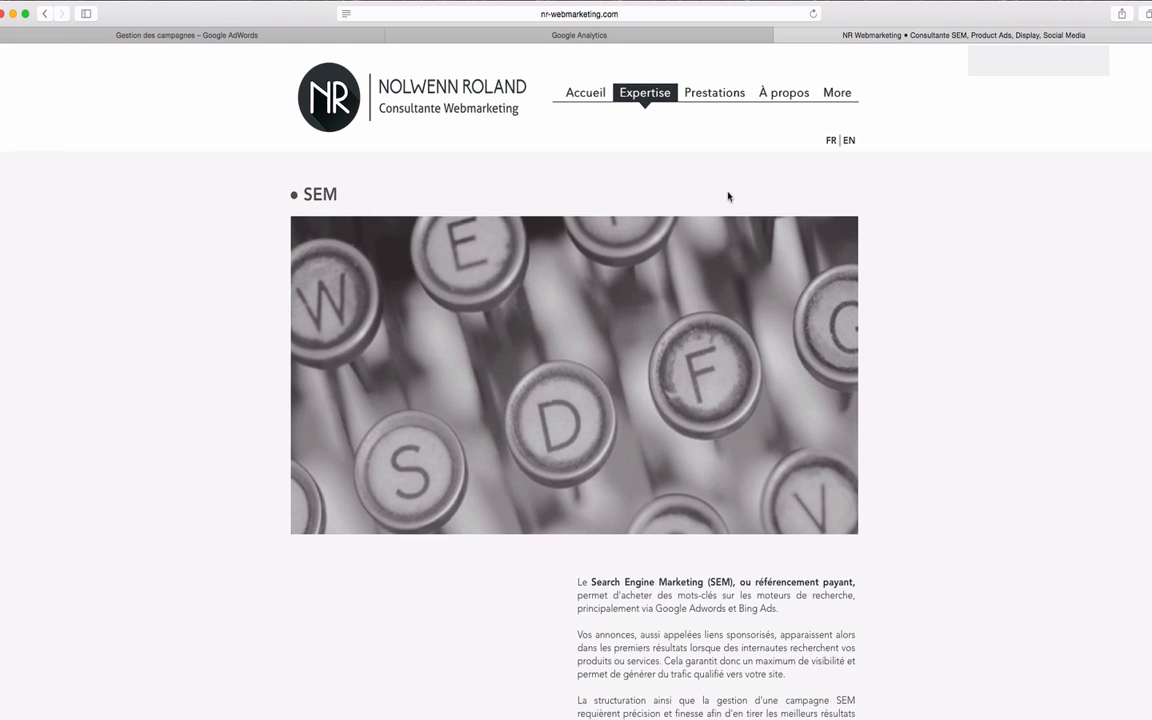
mouse_move(820, 92)
click(830, 126)
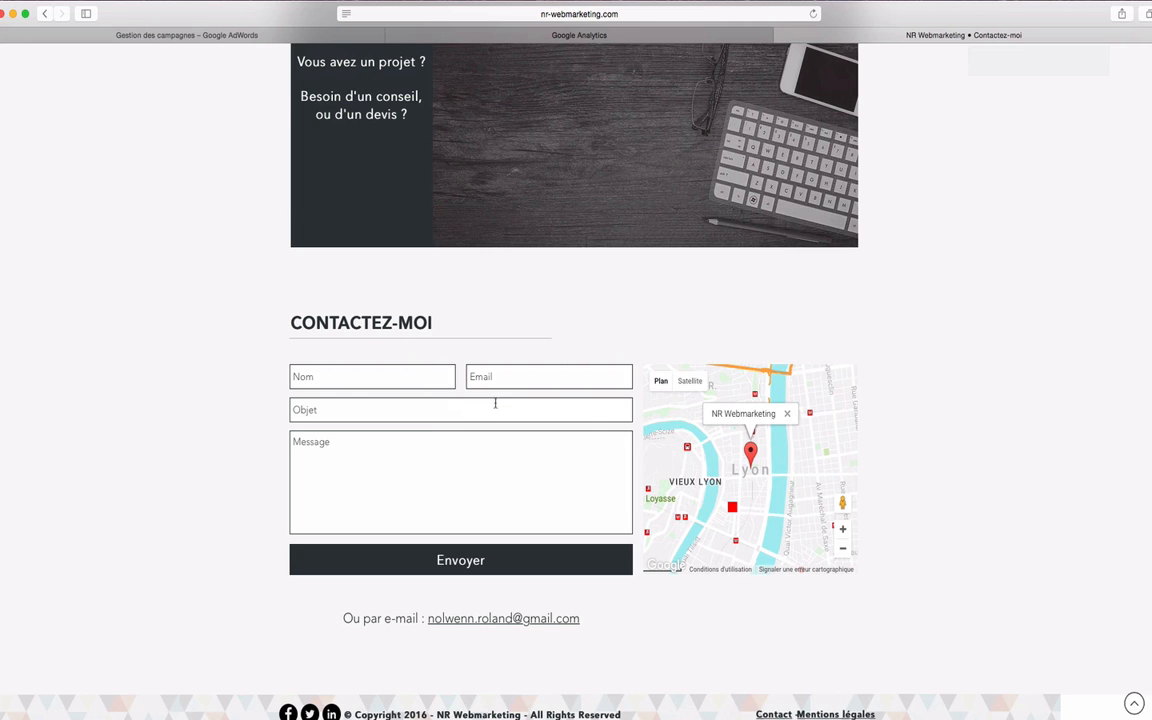
Back in Google AdWords, add the "Formulaire de contact" tag and name the list "Visiteurs ayant converti - Formulaire".
click(305, 36)
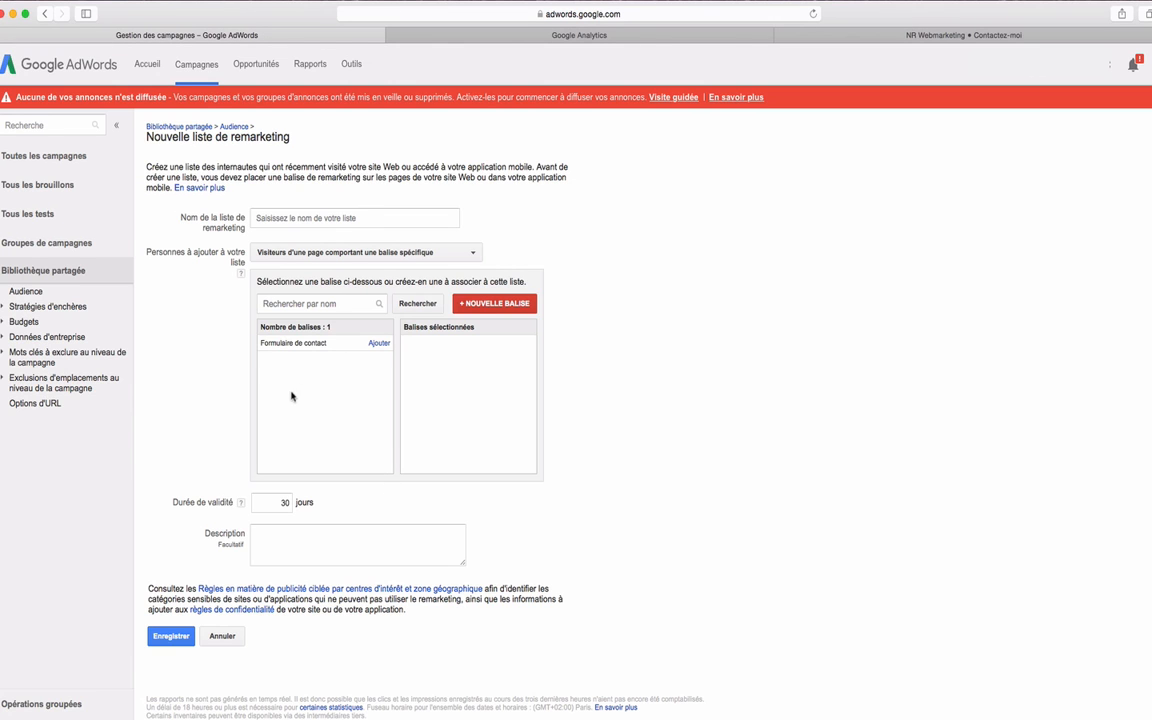
click(381, 344)
click(349, 221)
text(Visiteurs ayant converti - Formulaire)
Set the list's membership duration to 90 days.
click(288, 538)
click(288, 503)
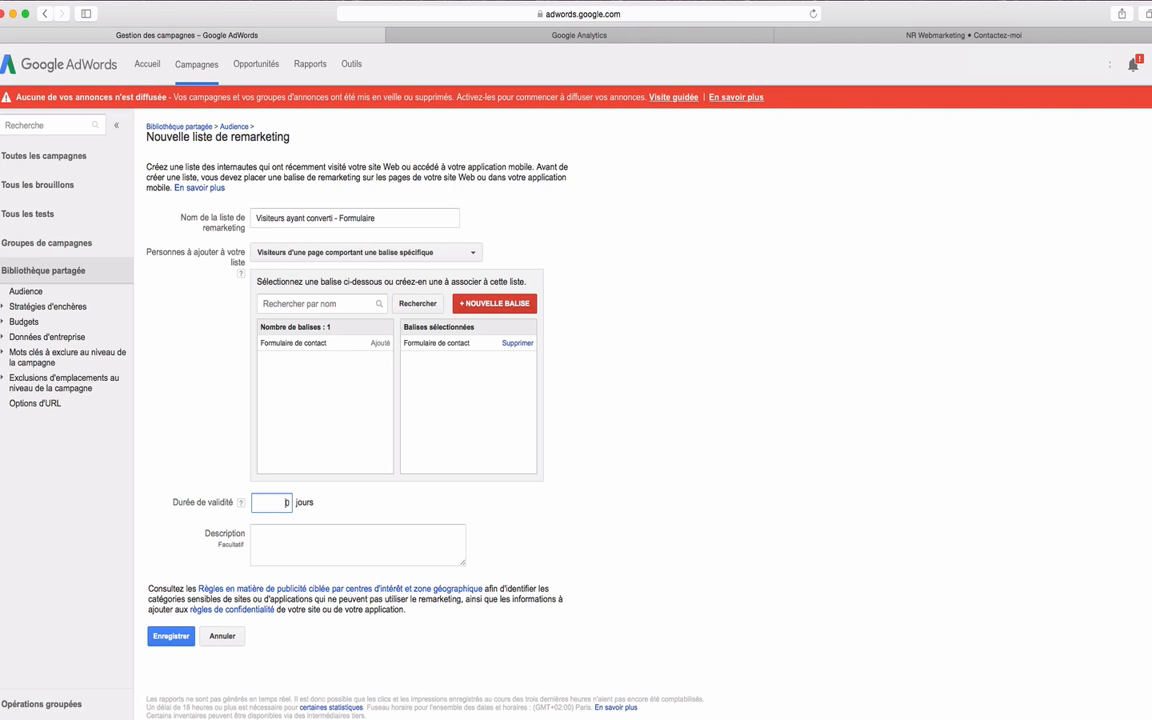
text(9)
Describe the list as "Visiteurs ayant converti - Formulaire de contact - 90 jours" and save it.
click(290, 550)
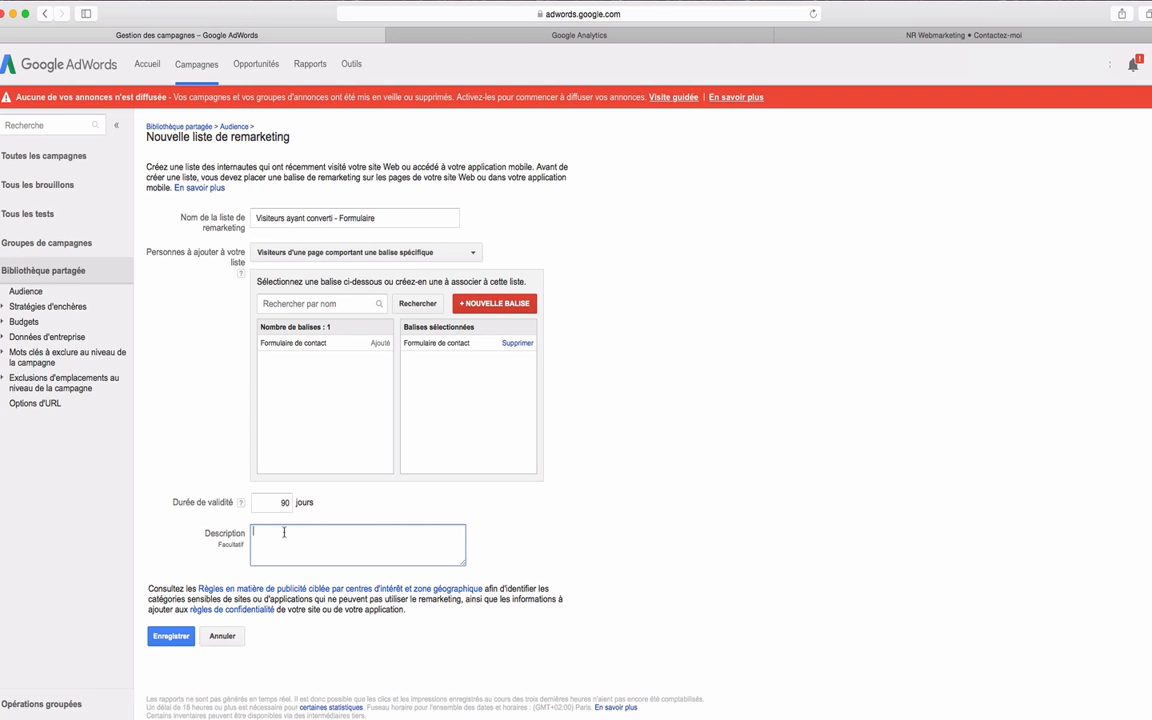
text(Visiteurs ayant converti - Formulaire de contact)
text(- 90 jours)
click(174, 636)
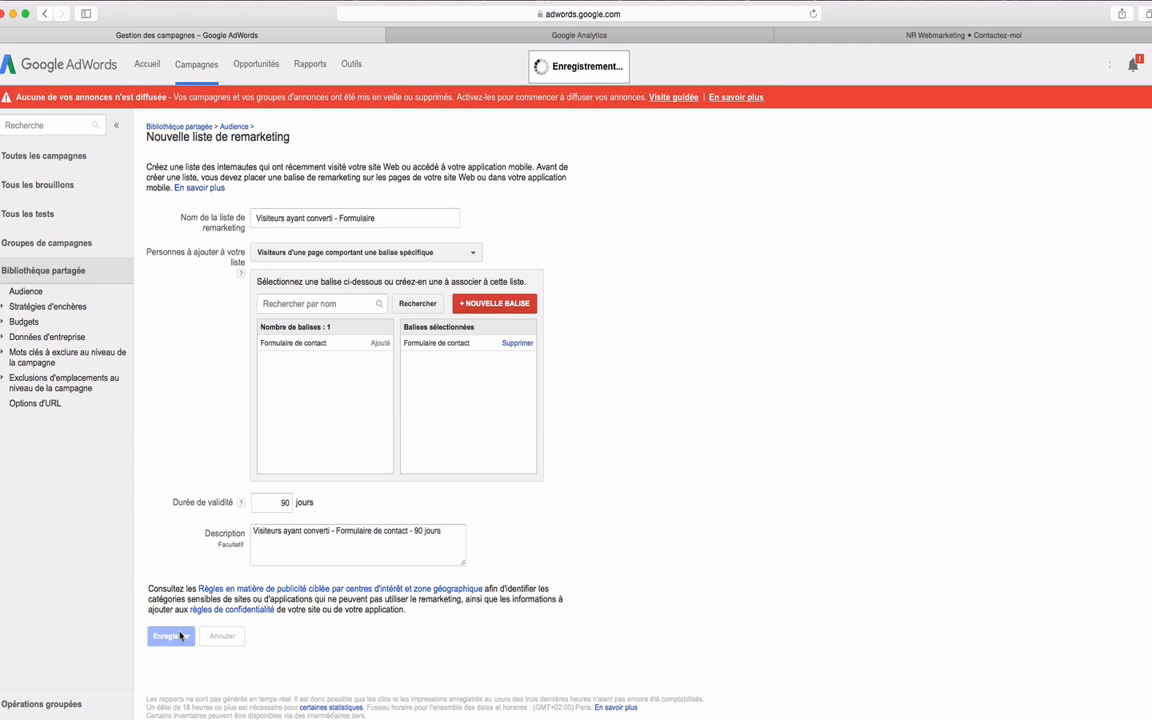